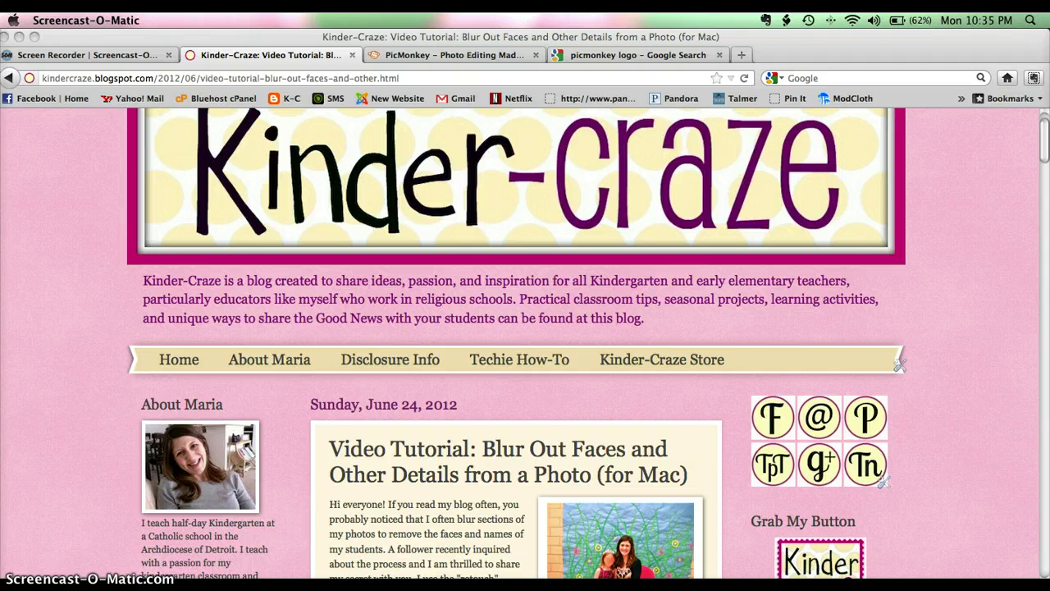
Step: Switch to PicMonkey and open pumpkins.jpg from the Desktop for photo editing
left_click(498, 58)
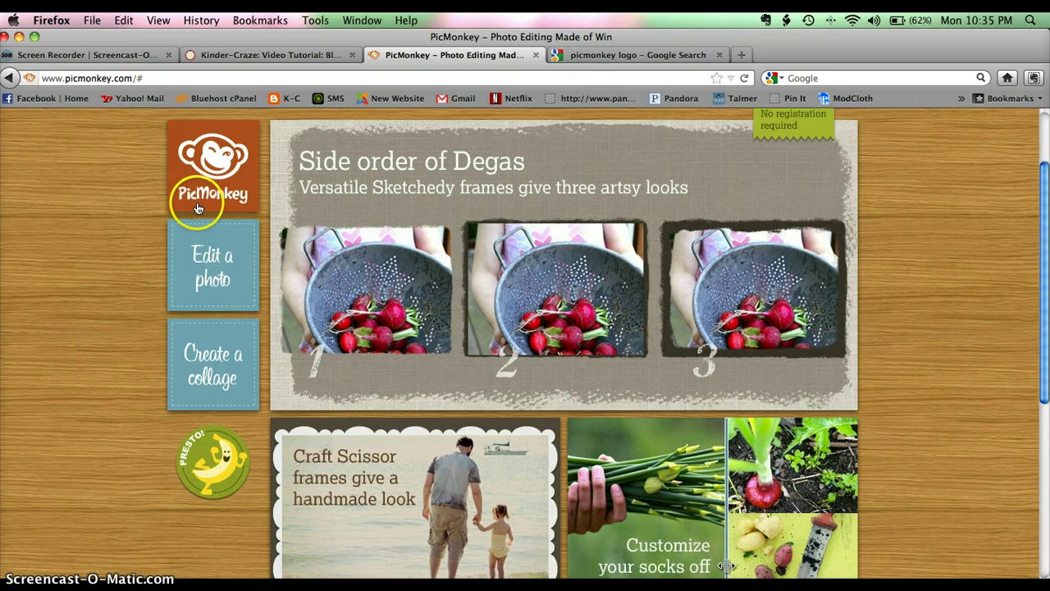
left_click(223, 274)
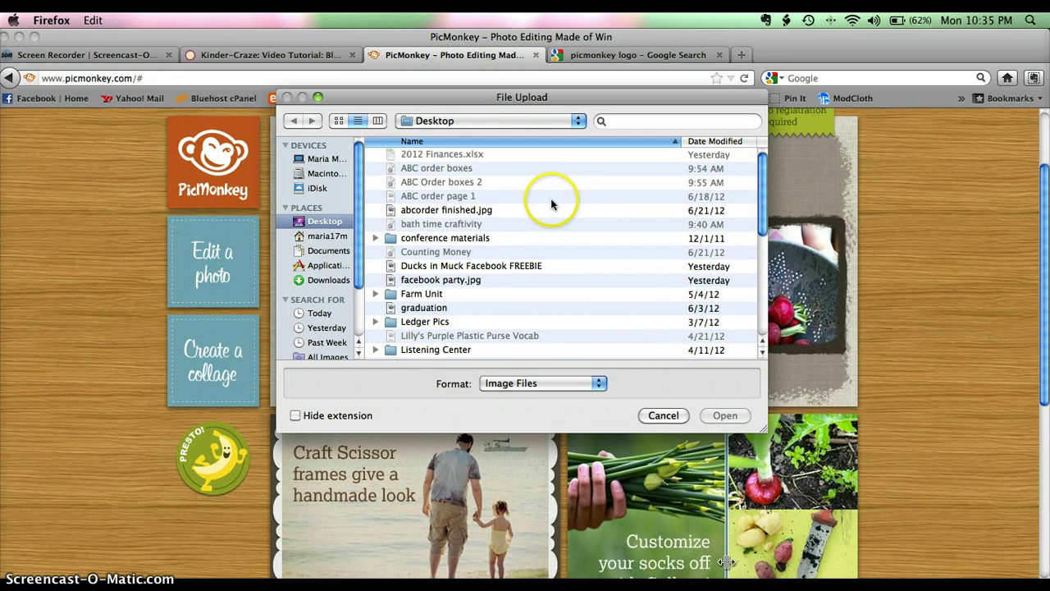
scroll(551, 204, "down", 1)
scroll(550, 204, "down", 5)
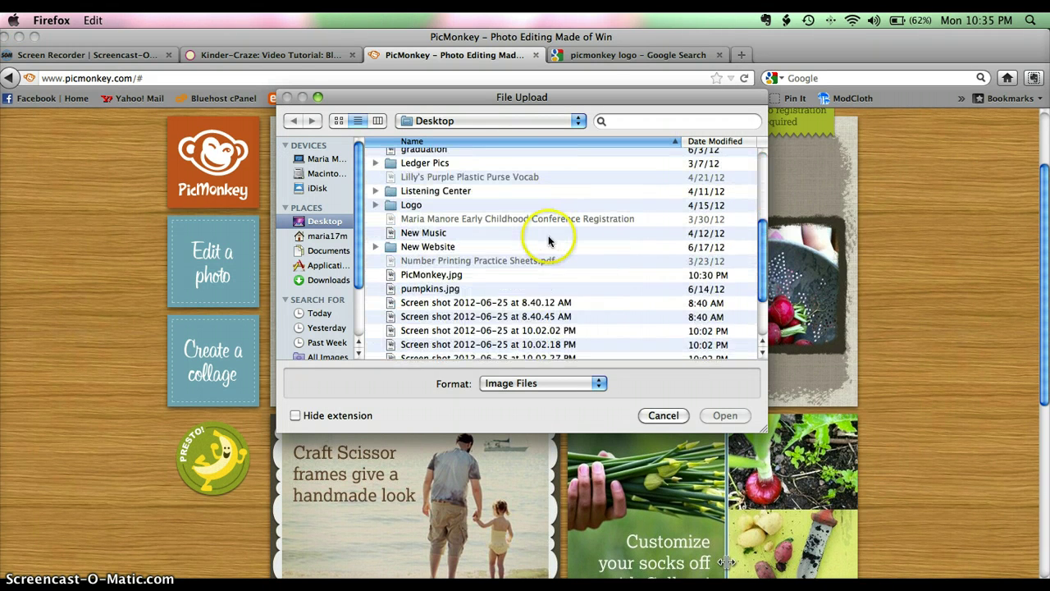
left_click(435, 289)
left_click(734, 416)
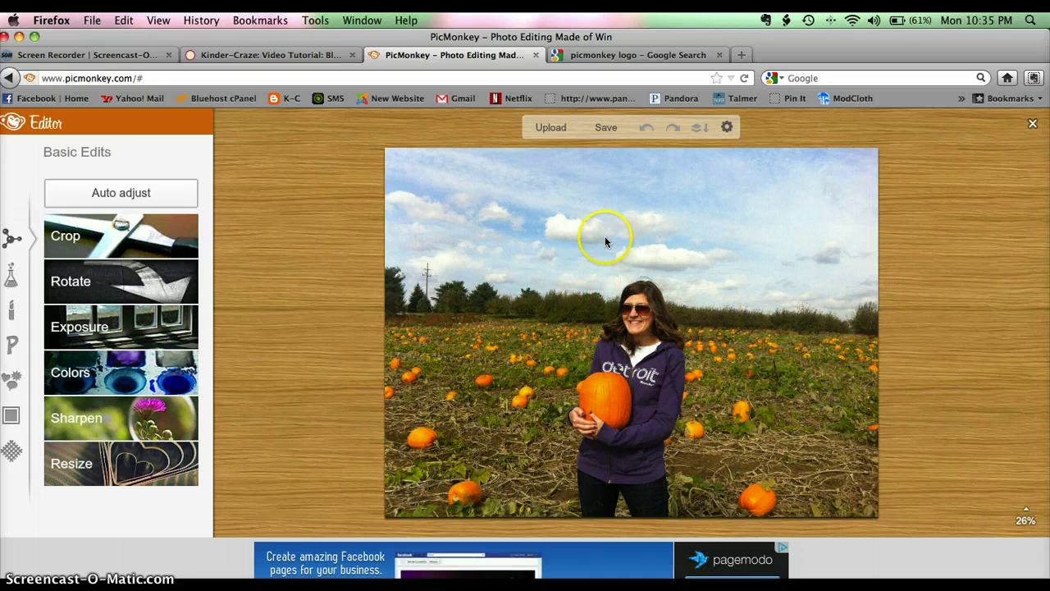
left_click(638, 309)
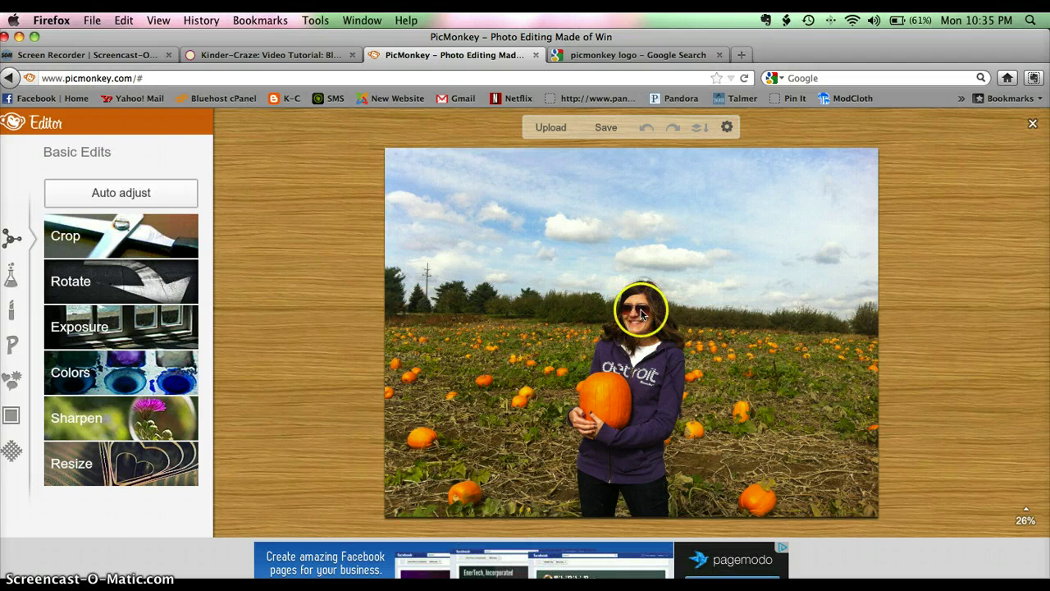
left_click(592, 308)
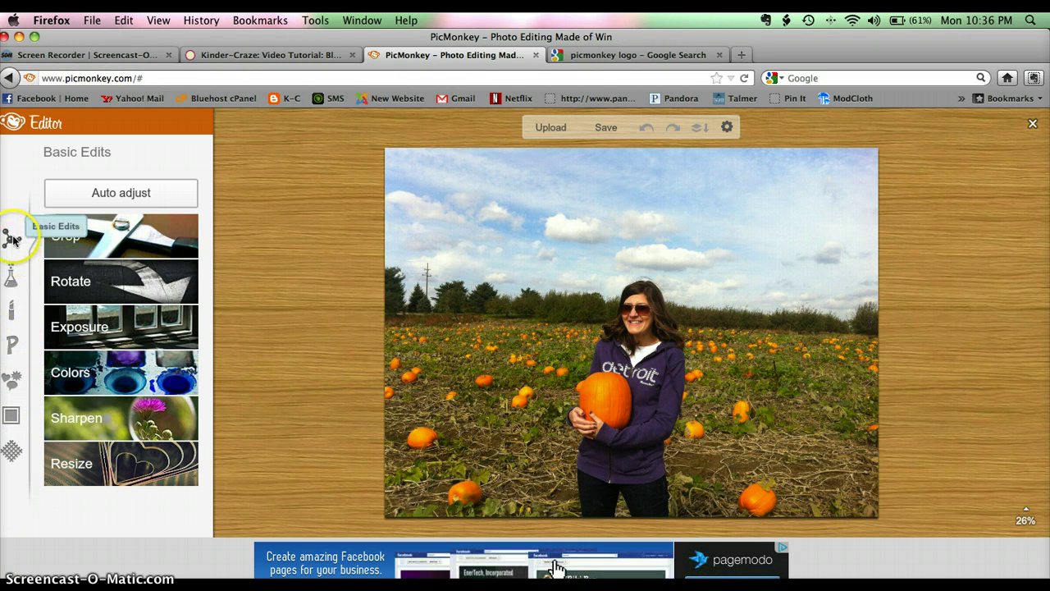
left_click(11, 313)
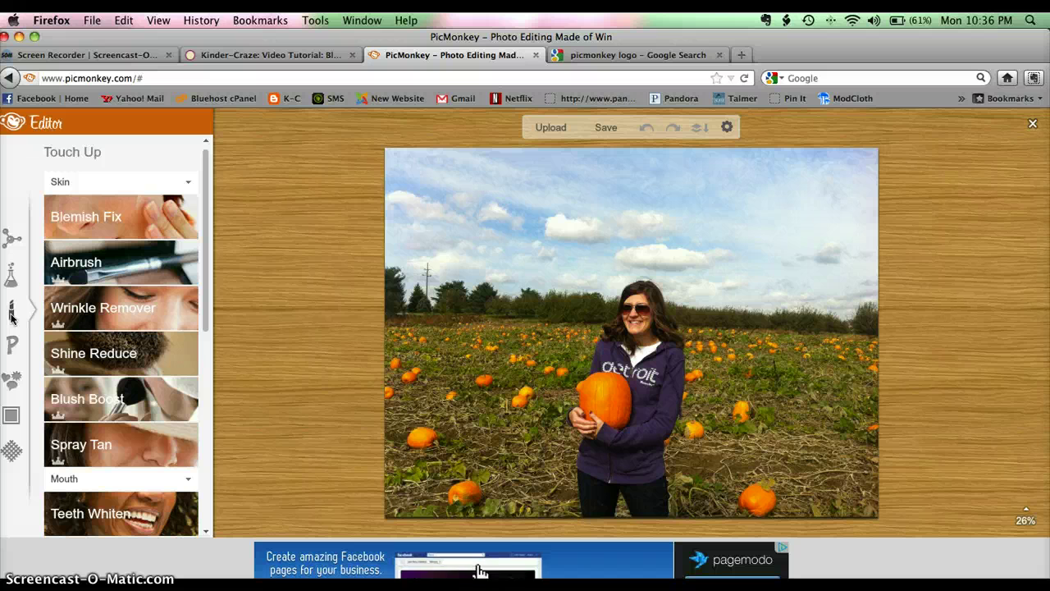
left_click(14, 272)
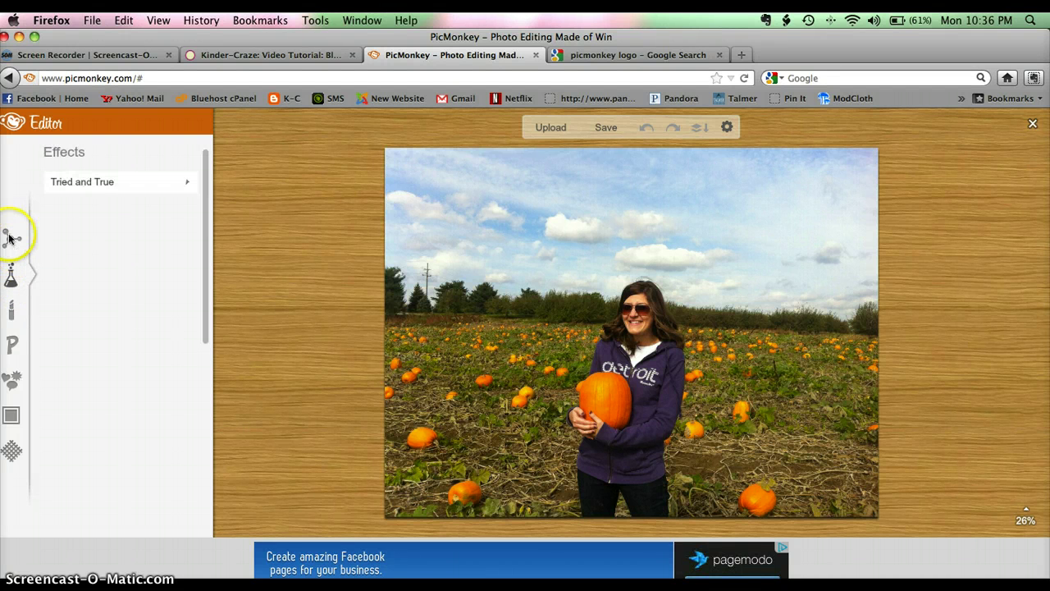
left_click(11, 239)
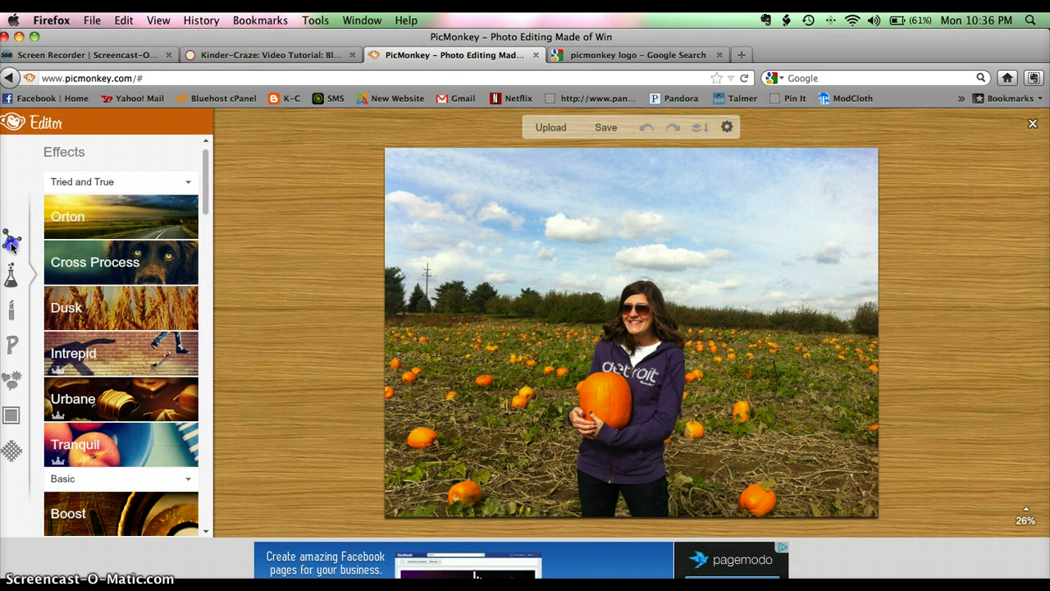
Step: Start the Wrinkle Remover touch-up with a brush size of 215 and a fade of 0%
left_click(11, 315)
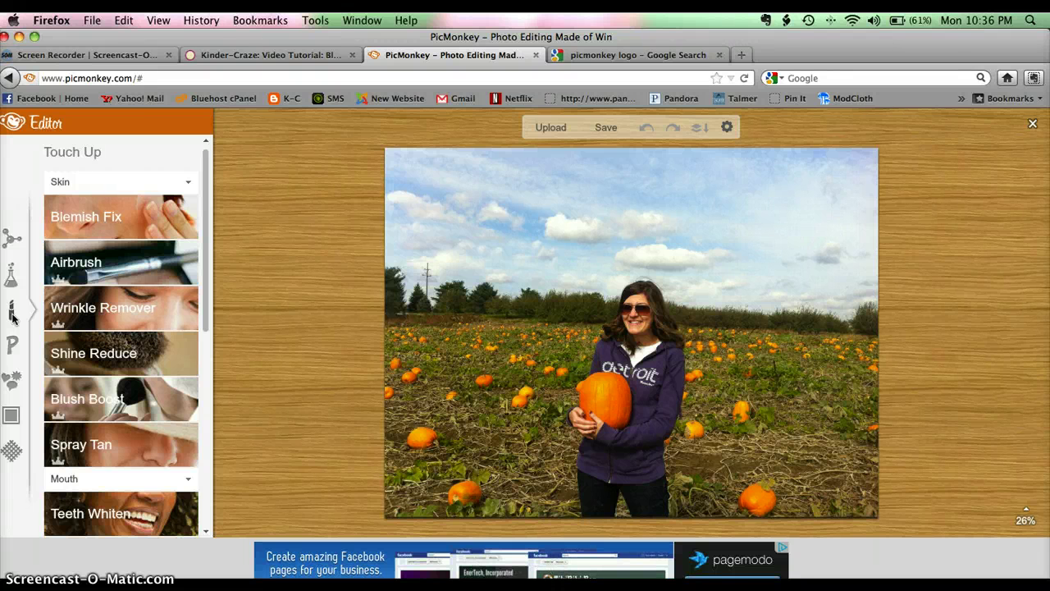
left_click(125, 313)
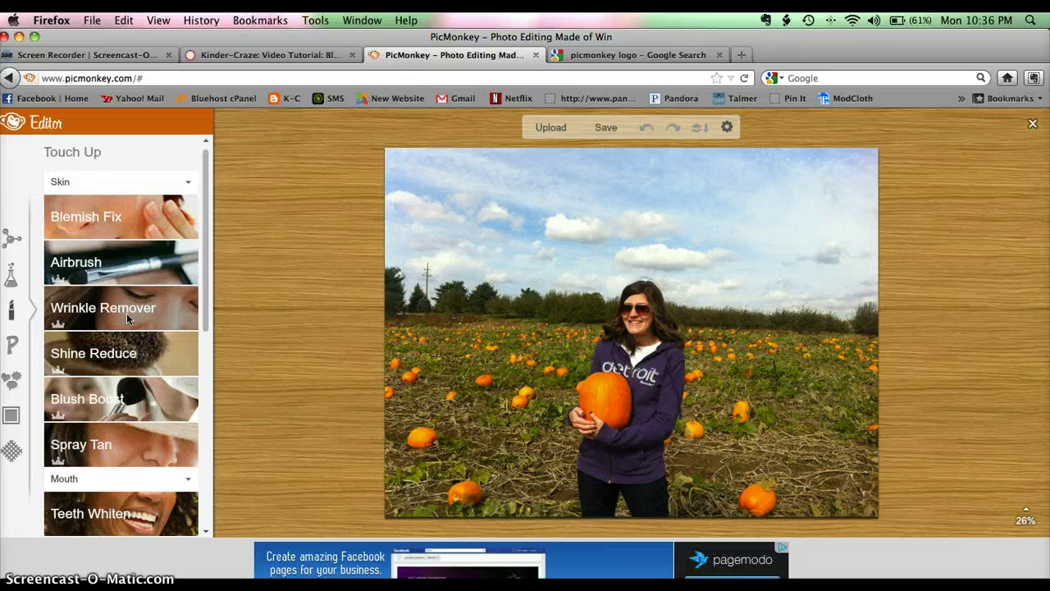
left_click(17, 319)
left_click(111, 318)
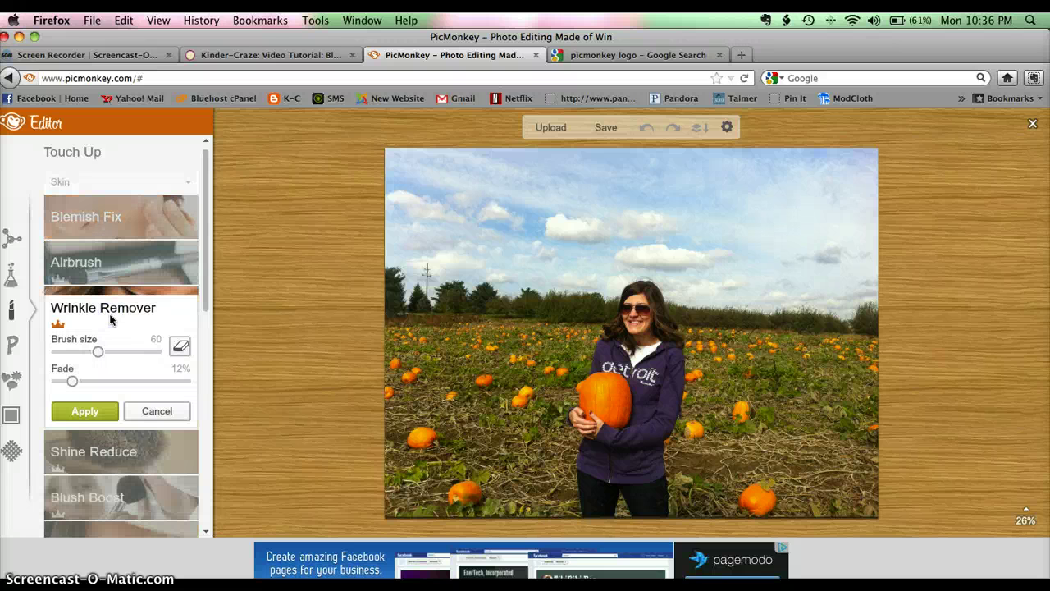
left_click(97, 353)
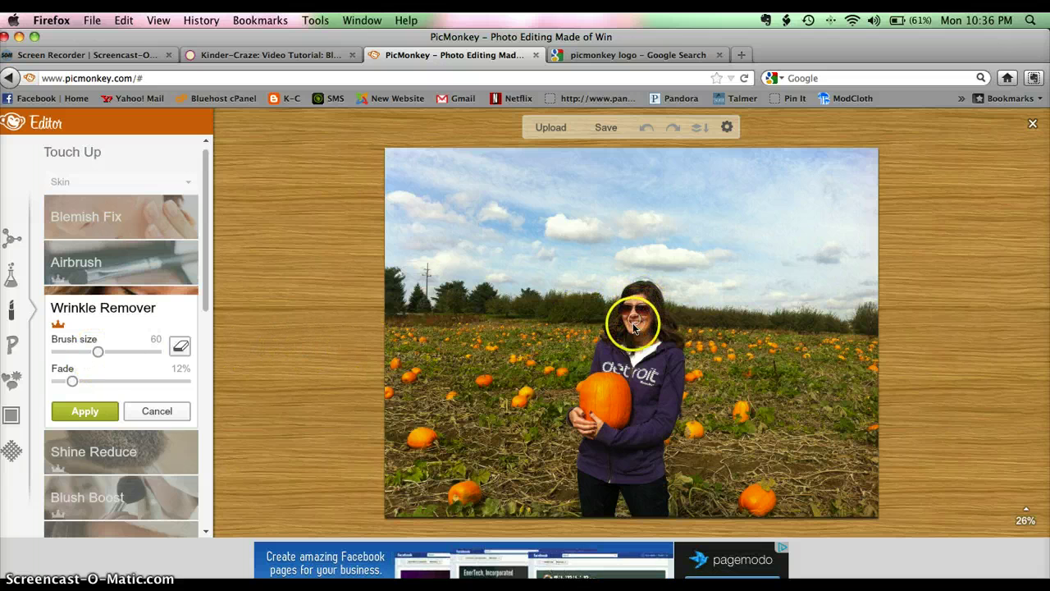
left_click_drag(98, 353, 146, 355)
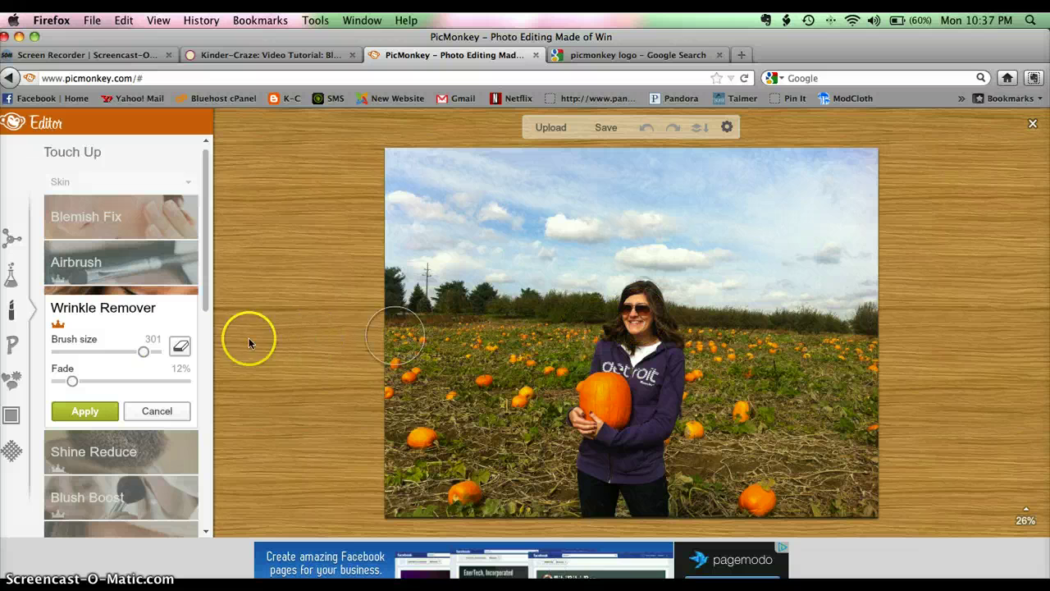
left_click_drag(143, 352, 133, 351)
left_click_drag(644, 326, 638, 320)
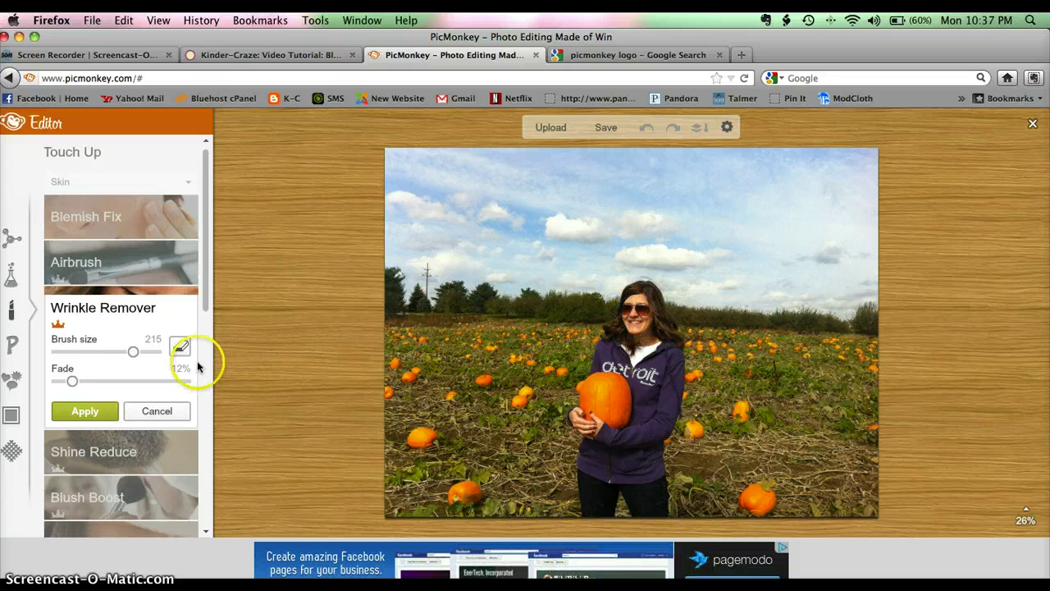
left_click_drag(70, 382, 59, 383)
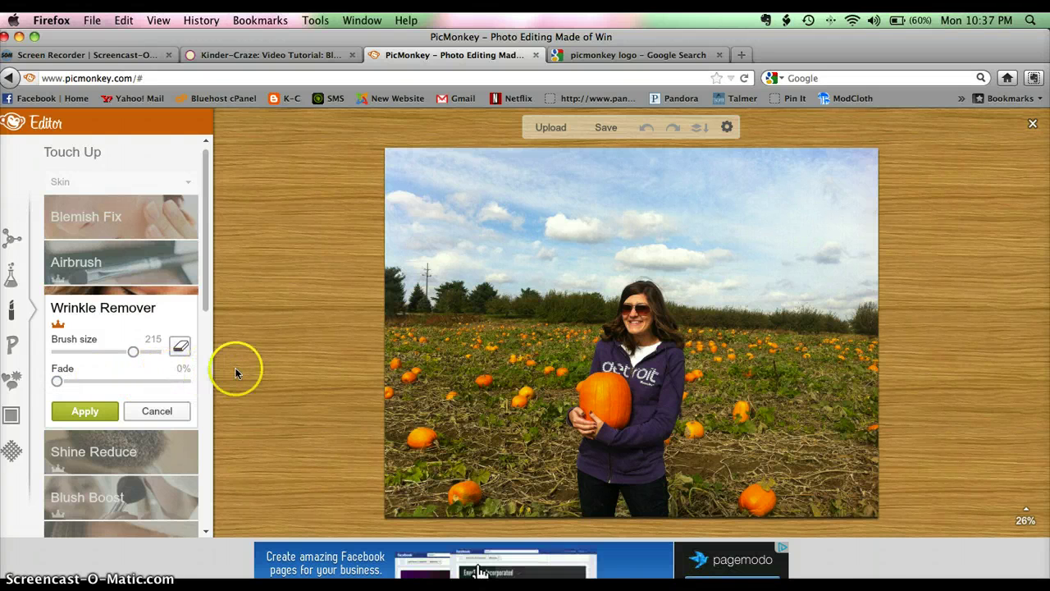
Step: Brush over the woman's sunglasses, nose and mouth to blur her face, and apply the Wrinkle Remover effect
left_click(636, 319)
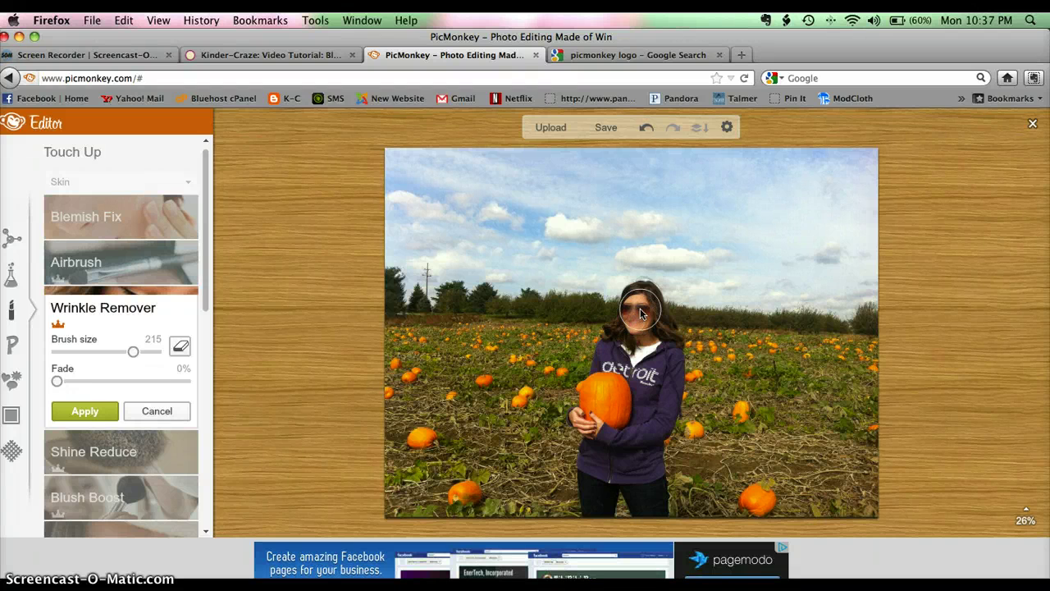
mouse_move(640, 310)
left_mouse_down()
mouse_move(637, 323)
mouse_move(643, 312)
left_mouse_up()
left_click_drag(649, 316, 642, 320)
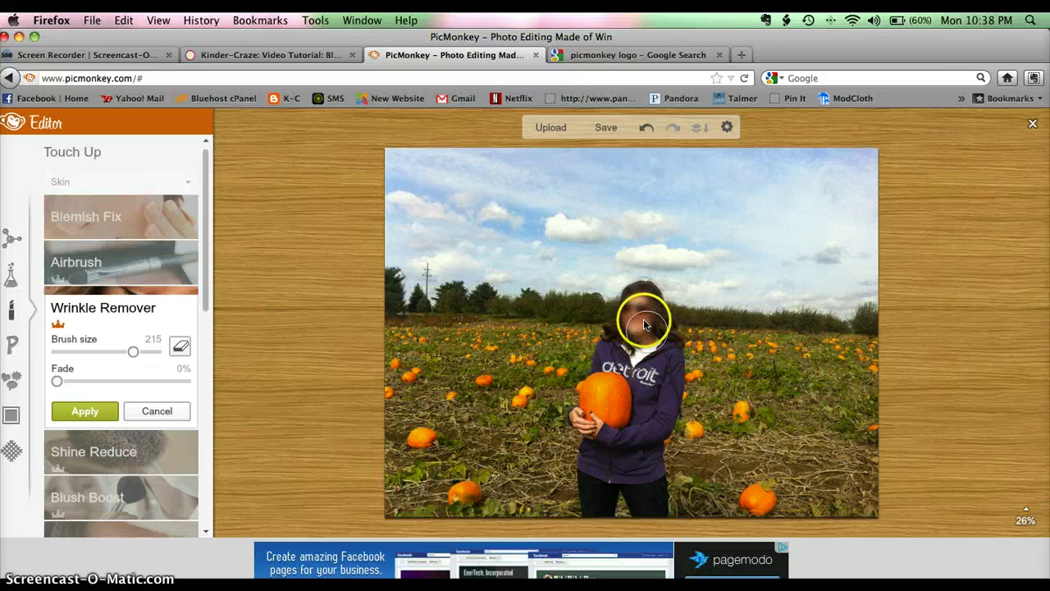
left_click_drag(645, 317, 639, 322)
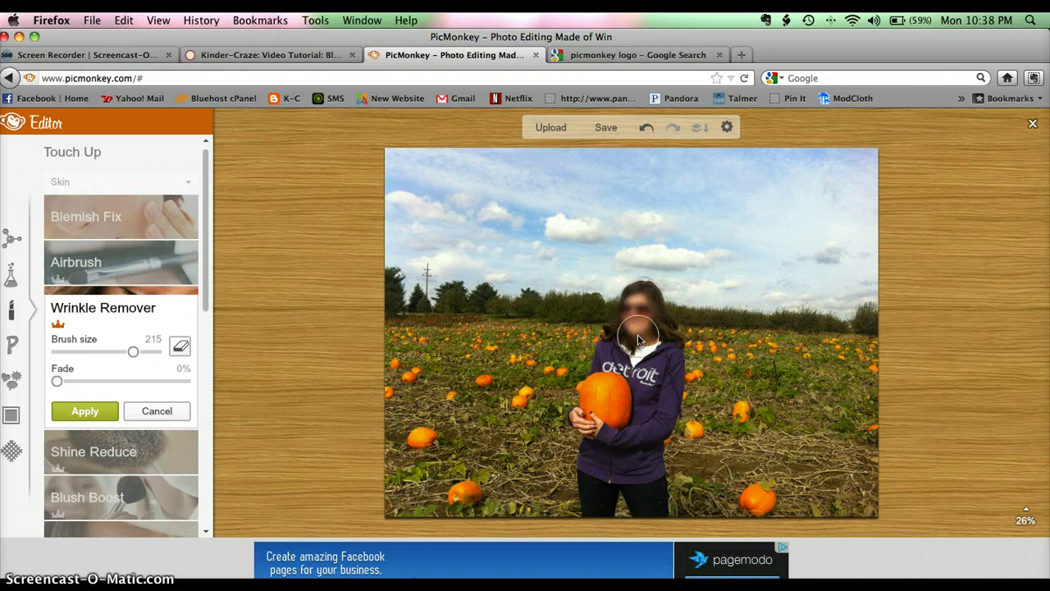
left_click(85, 412)
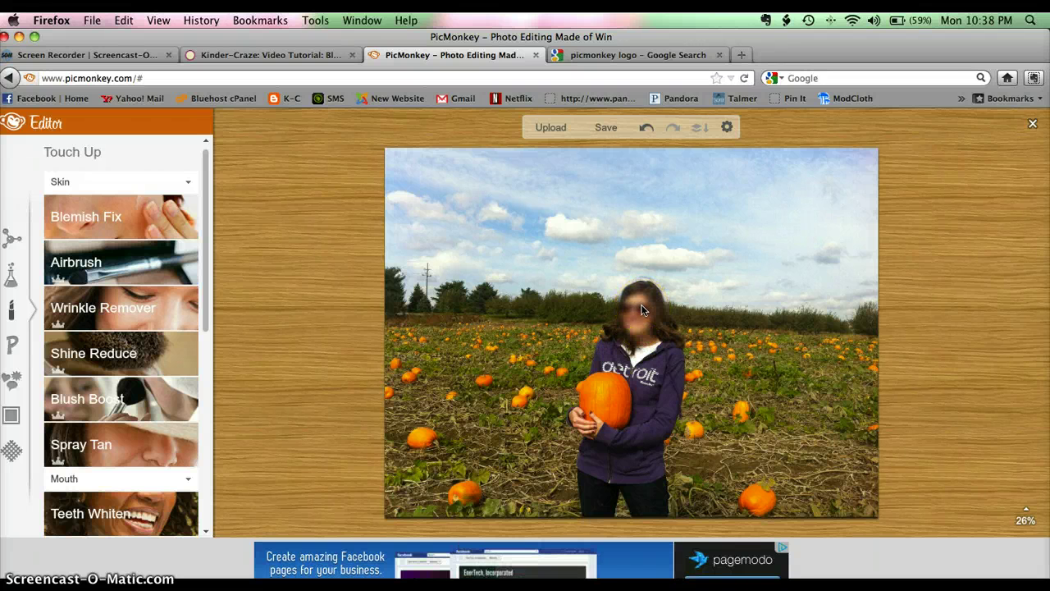
Step: Apply another Wrinkle Remover pass over the woman's face with brush size 163 and fade 0%
left_click(121, 314)
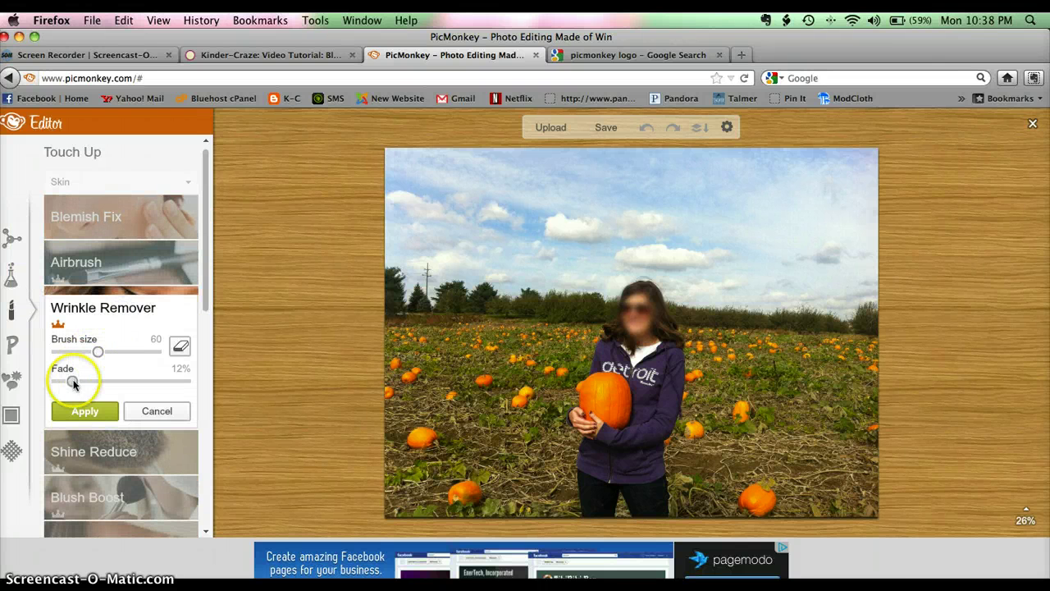
left_click_drag(97, 352, 124, 351)
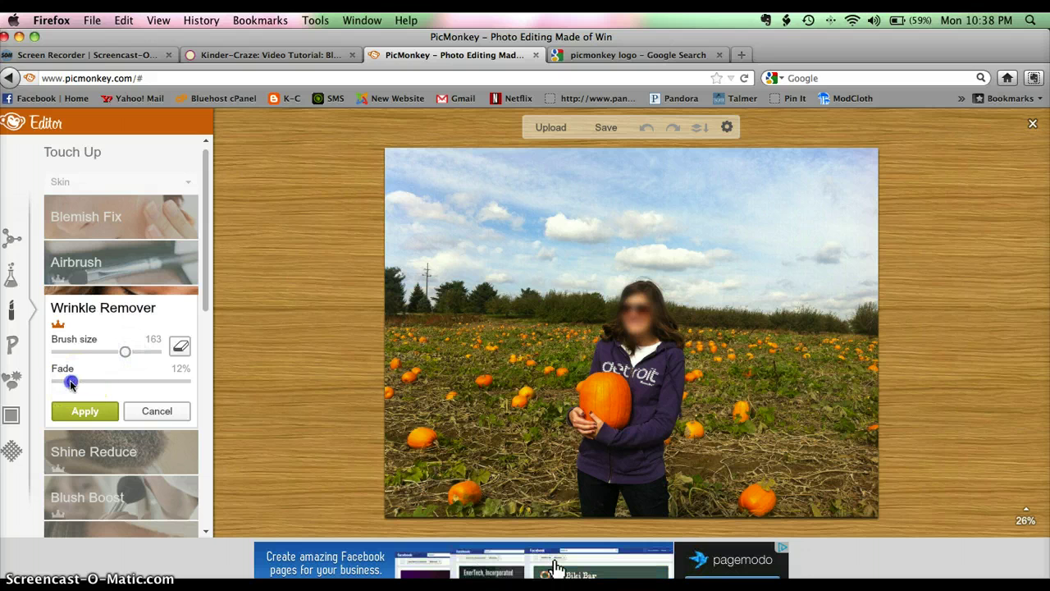
left_click_drag(71, 384, 48, 383)
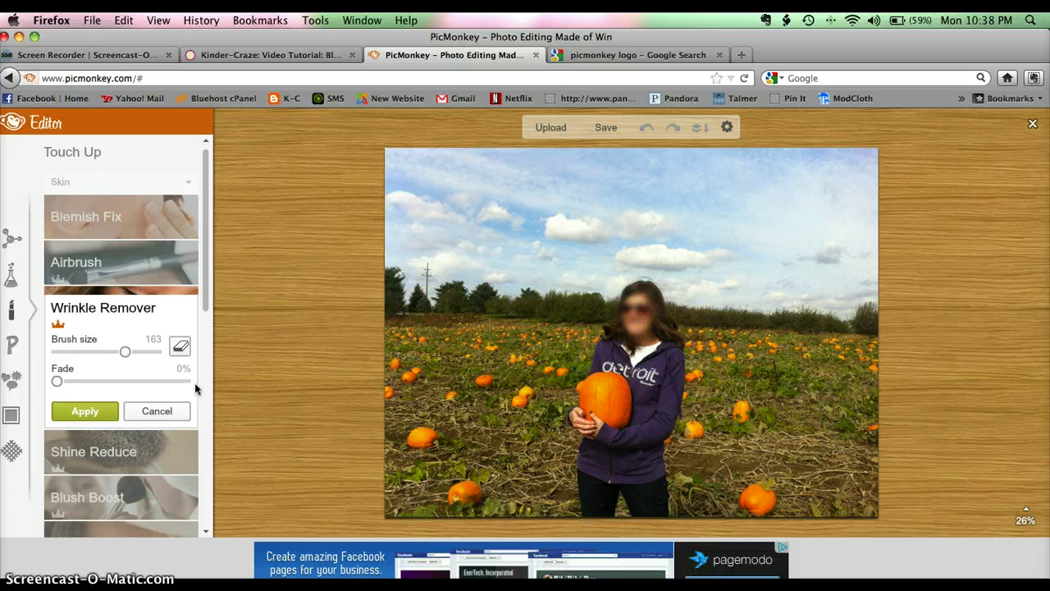
left_click(58, 383)
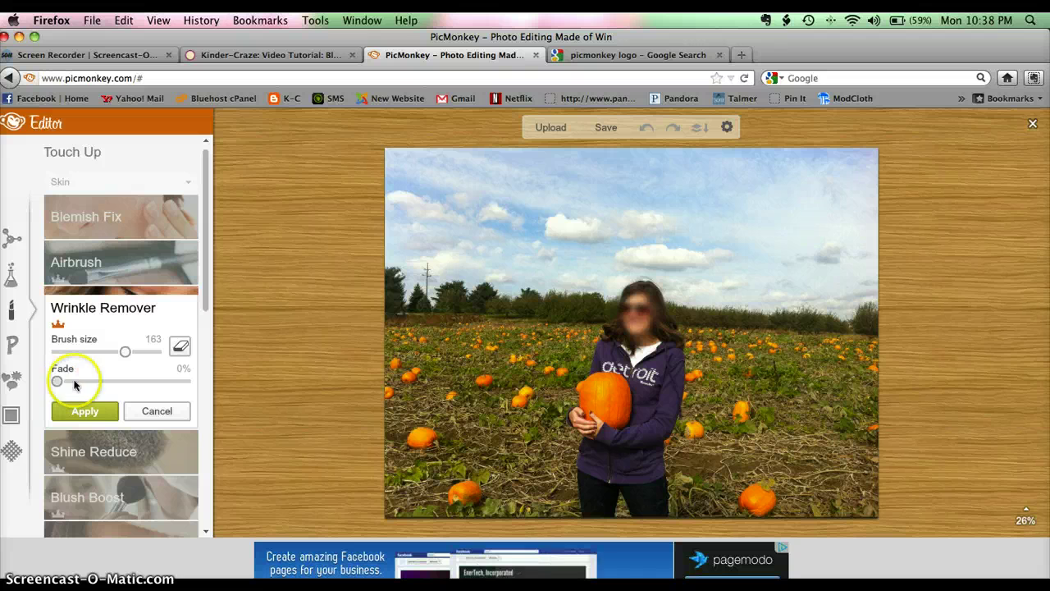
left_click(636, 321)
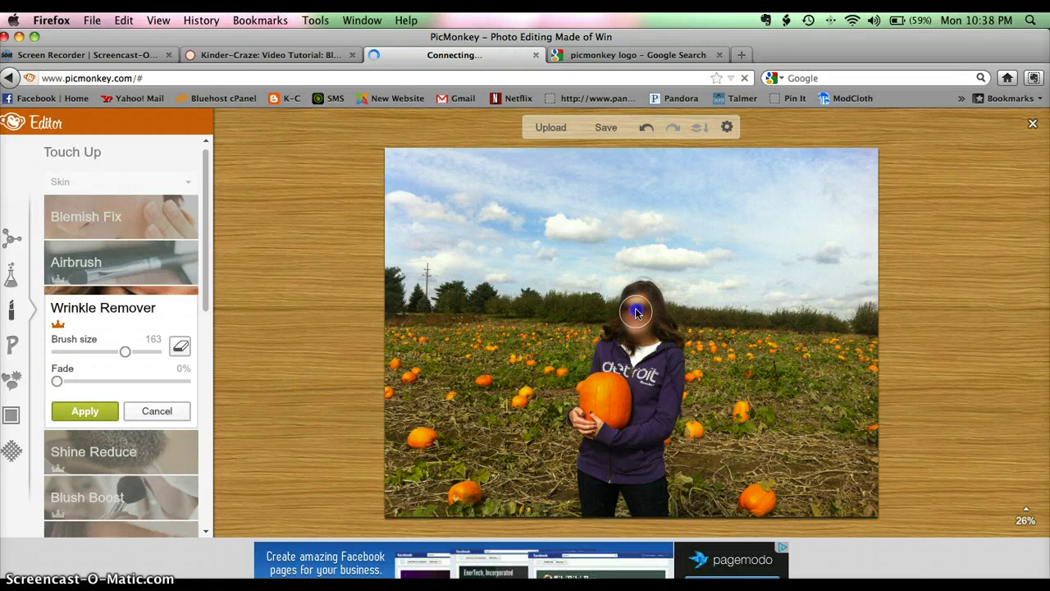
mouse_move(637, 311)
left_mouse_down()
mouse_move(644, 316)
mouse_move(635, 324)
mouse_move(634, 312)
left_mouse_up()
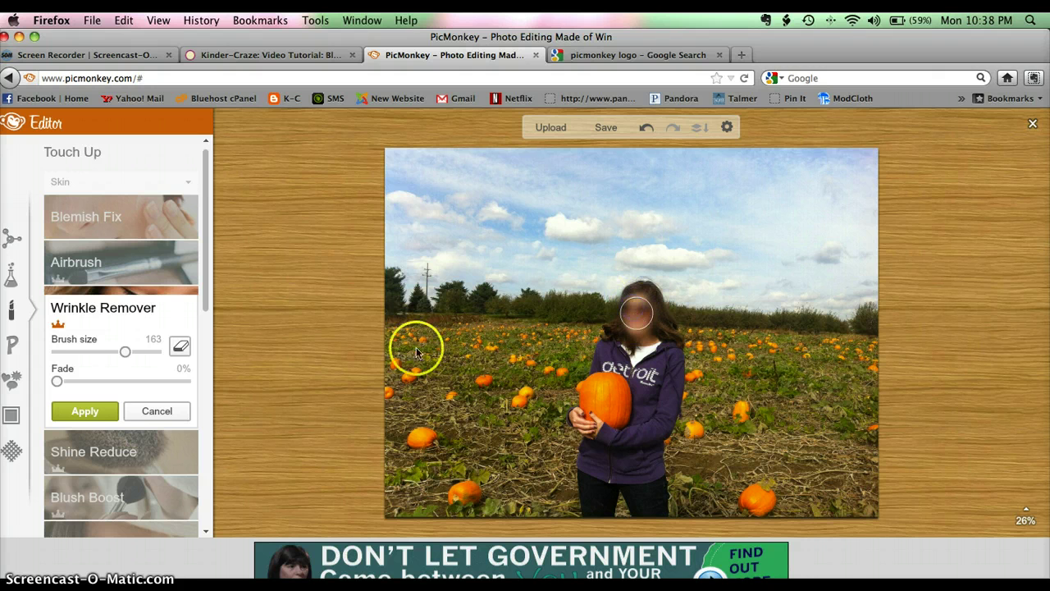
left_click(92, 414)
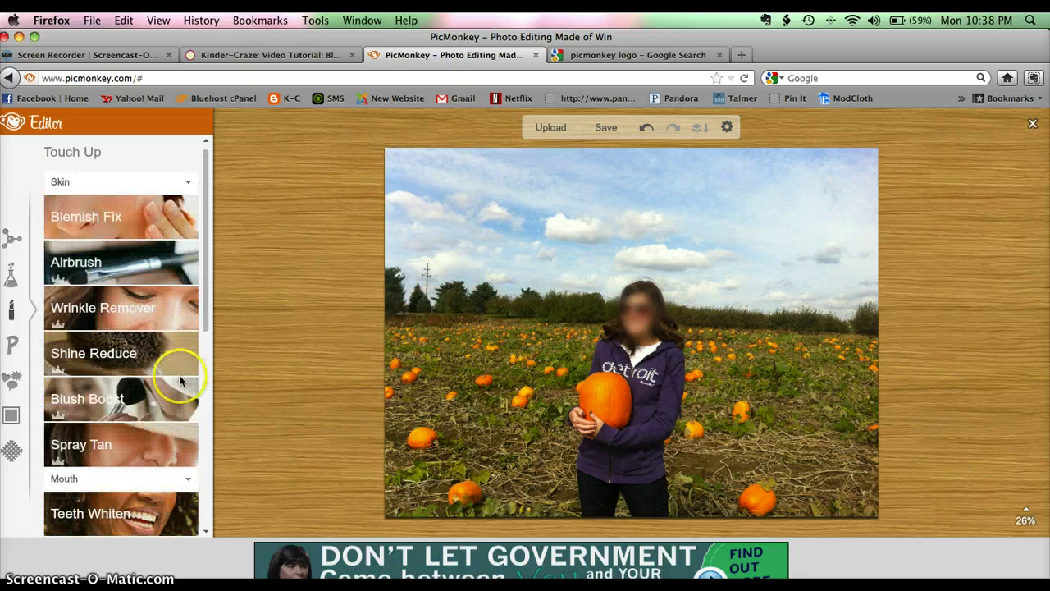
Step: Blur the woman's face further with a Wrinkle Remover pass at brush size 215 and fade 0%, and apply it
left_click(96, 317)
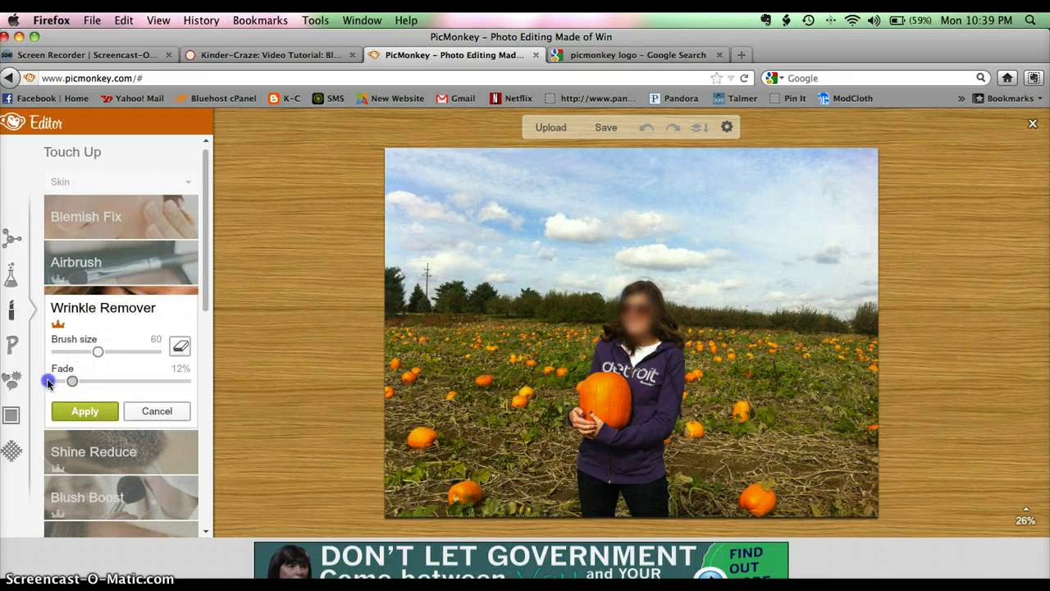
left_click_drag(47, 382, 71, 385)
left_click_drag(98, 351, 132, 353)
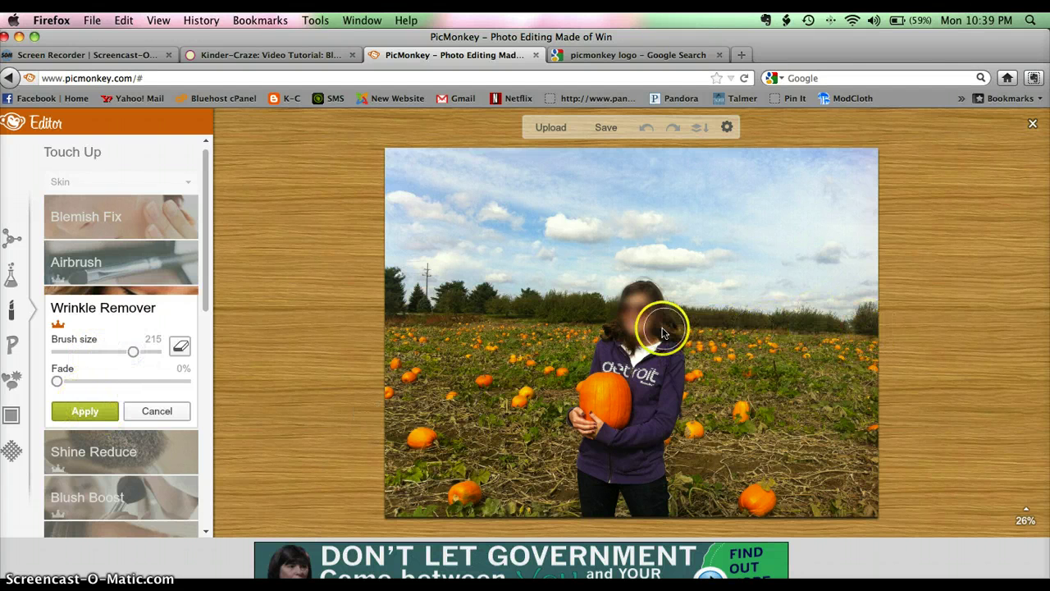
left_click_drag(636, 328, 640, 309)
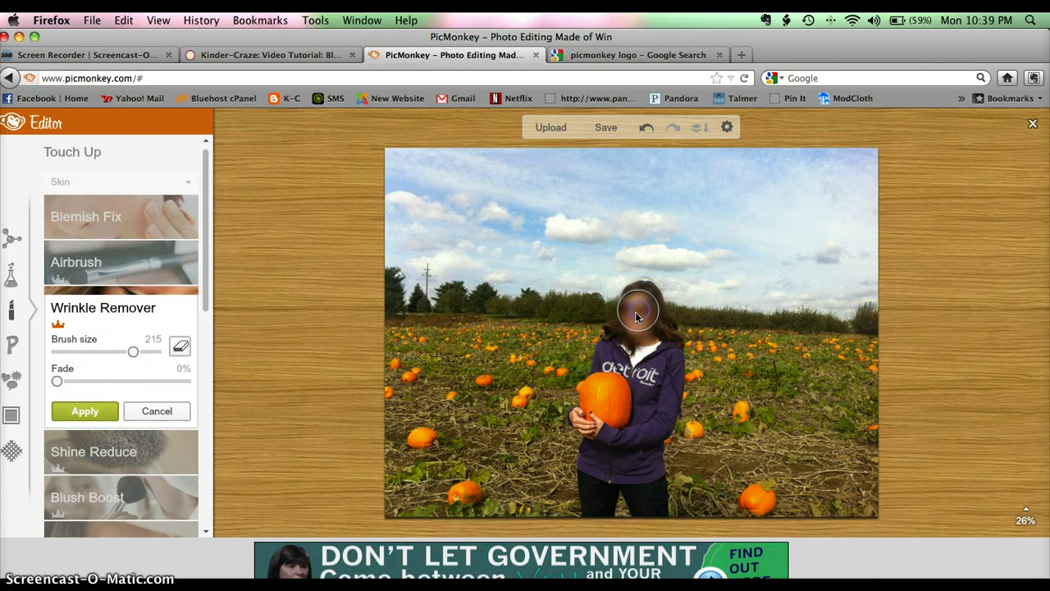
mouse_move(894, 329)
left_mouse_down()
mouse_move(981, 329)
mouse_move(670, 363)
mouse_move(644, 317)
mouse_move(629, 363)
mouse_move(568, 374)
left_mouse_up()
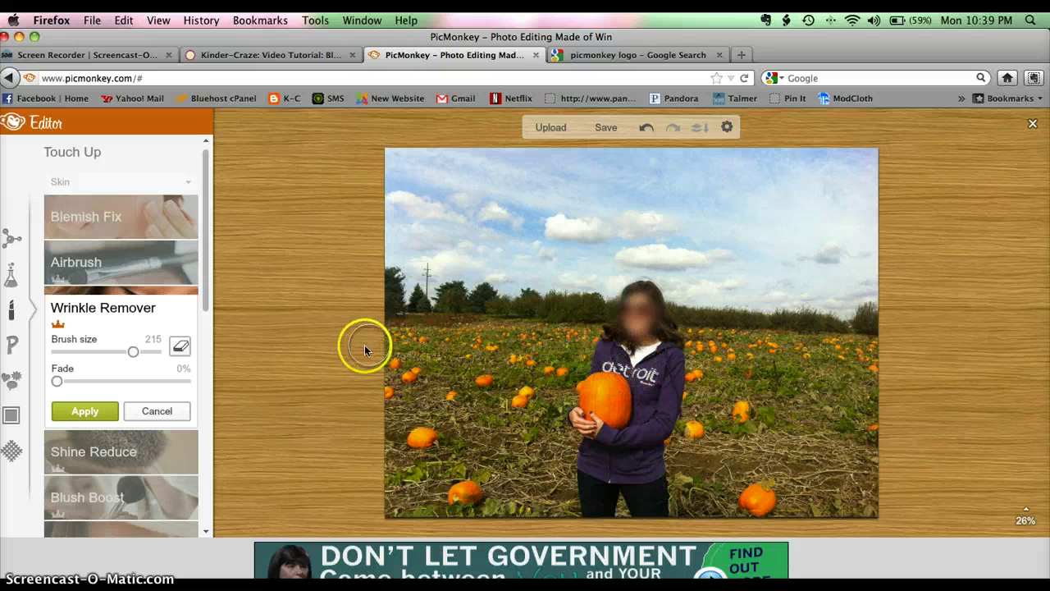
left_click(87, 411)
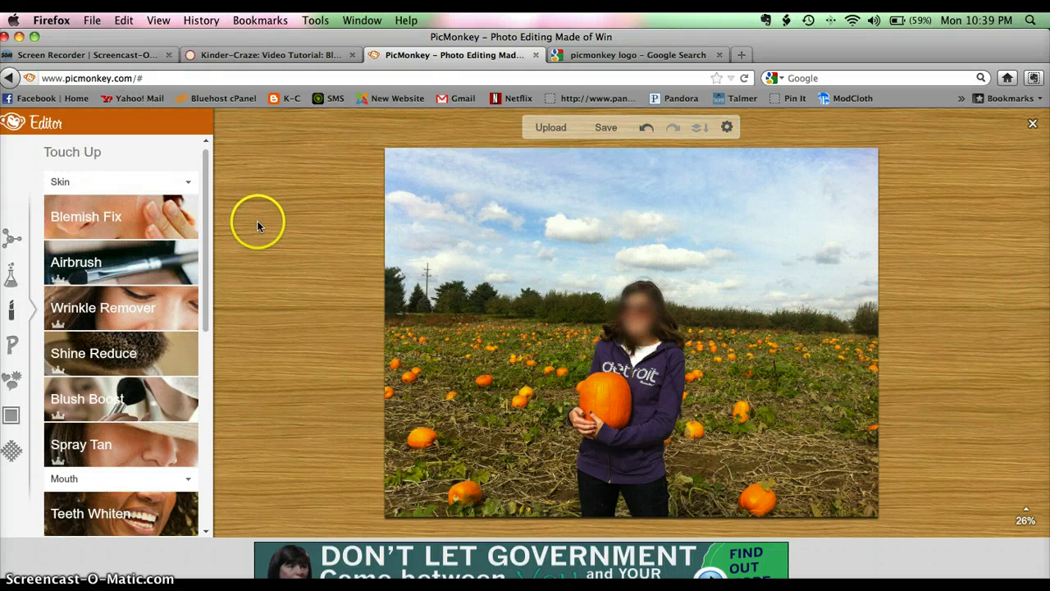
Step: Undo the last Wrinkle Remover pass on the face
left_click(646, 129)
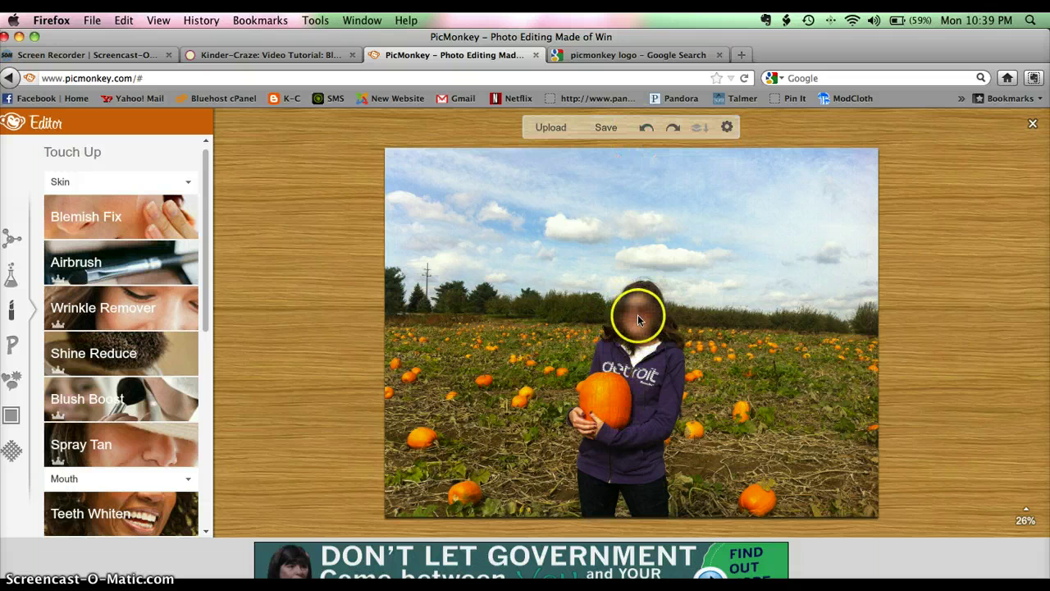
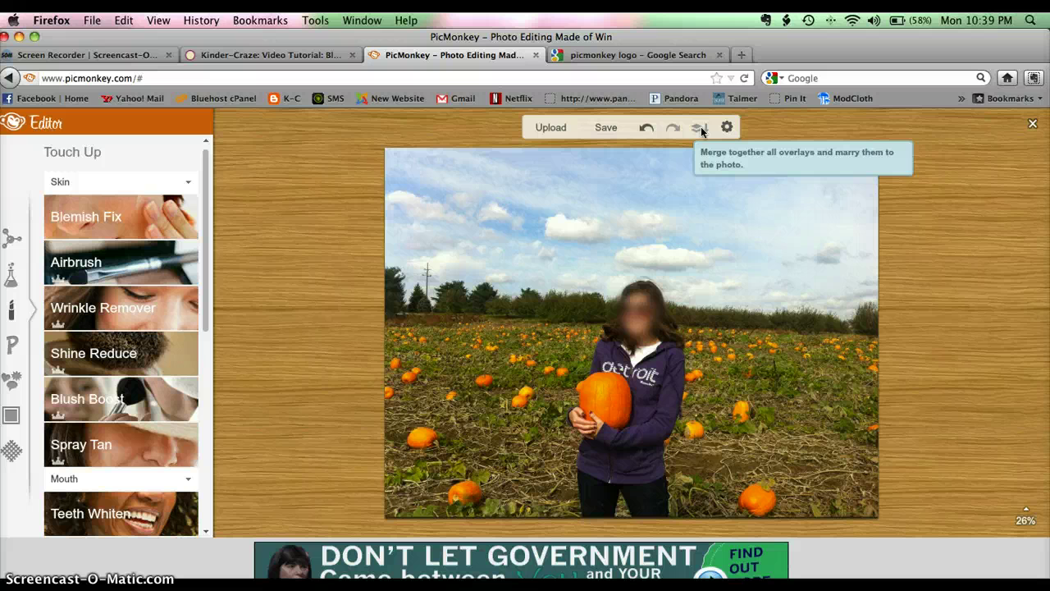
Step: Open the options for saving the edited pumpkin photo to the computer
left_click(599, 128)
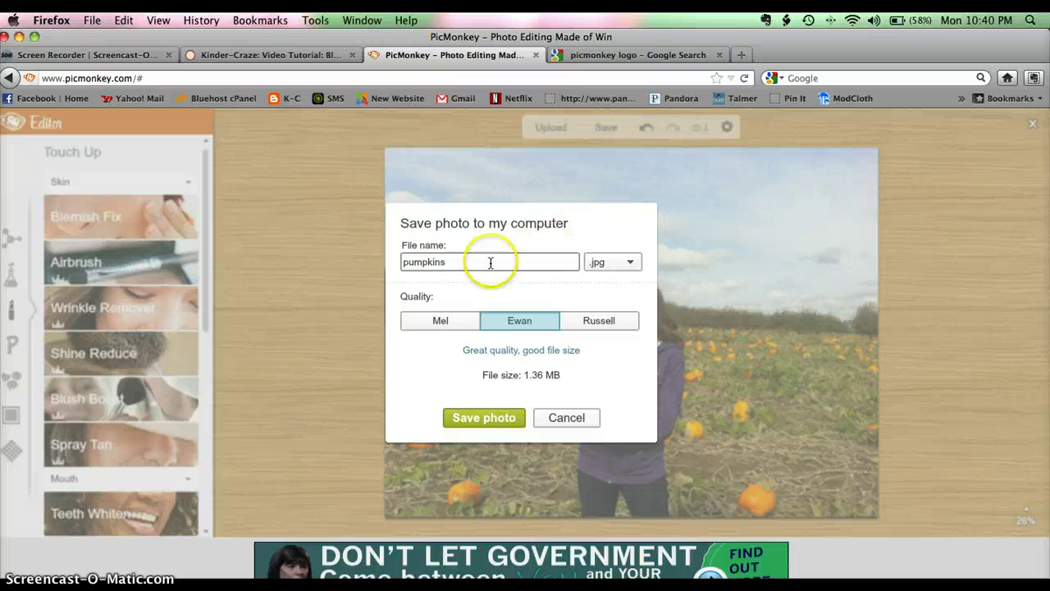
left_click(452, 264)
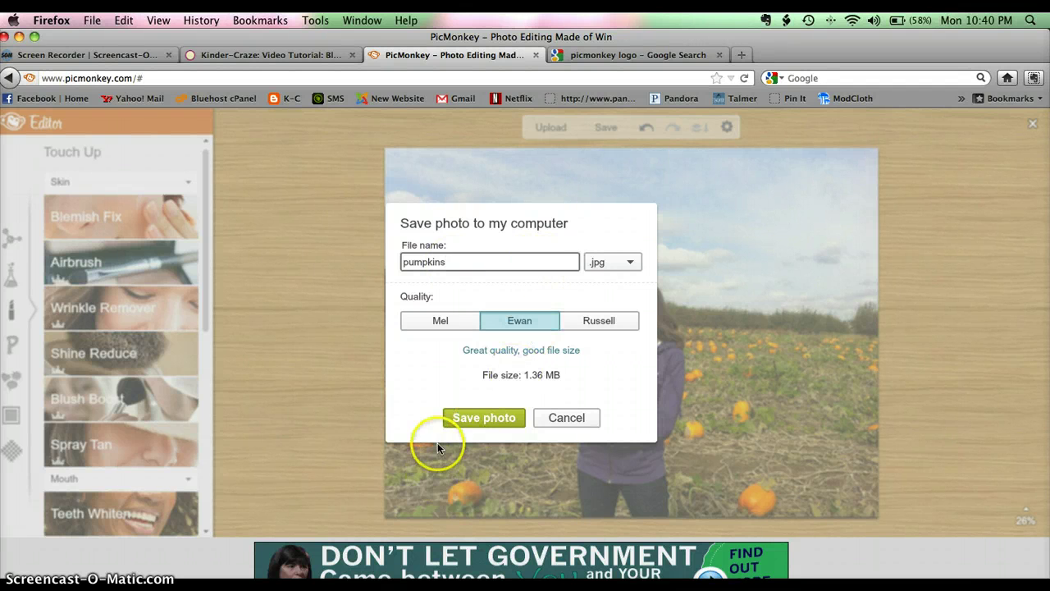
left_click(473, 417)
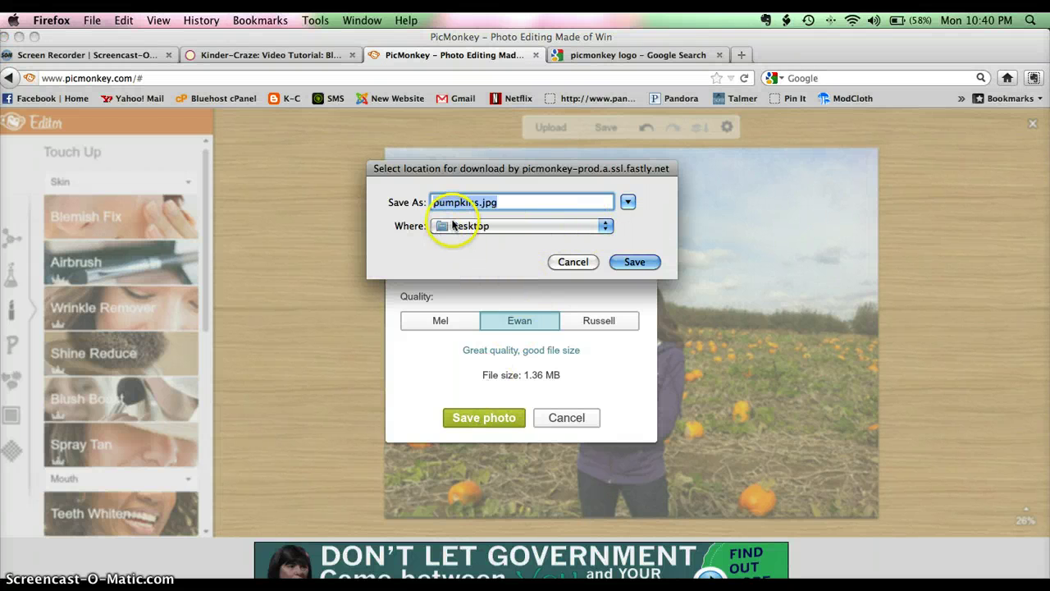
left_click(619, 262)
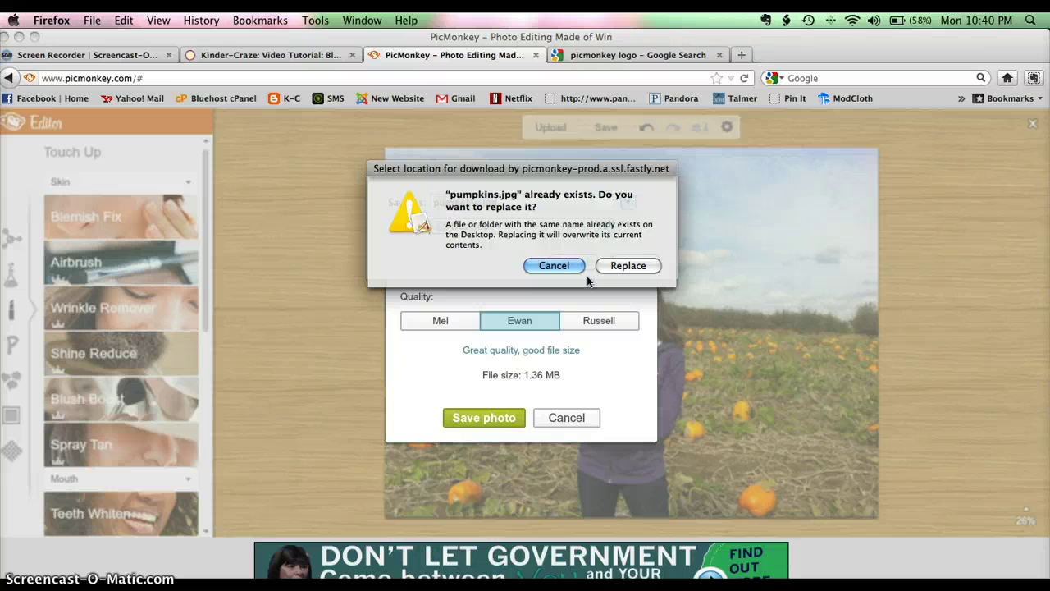
left_click(615, 314)
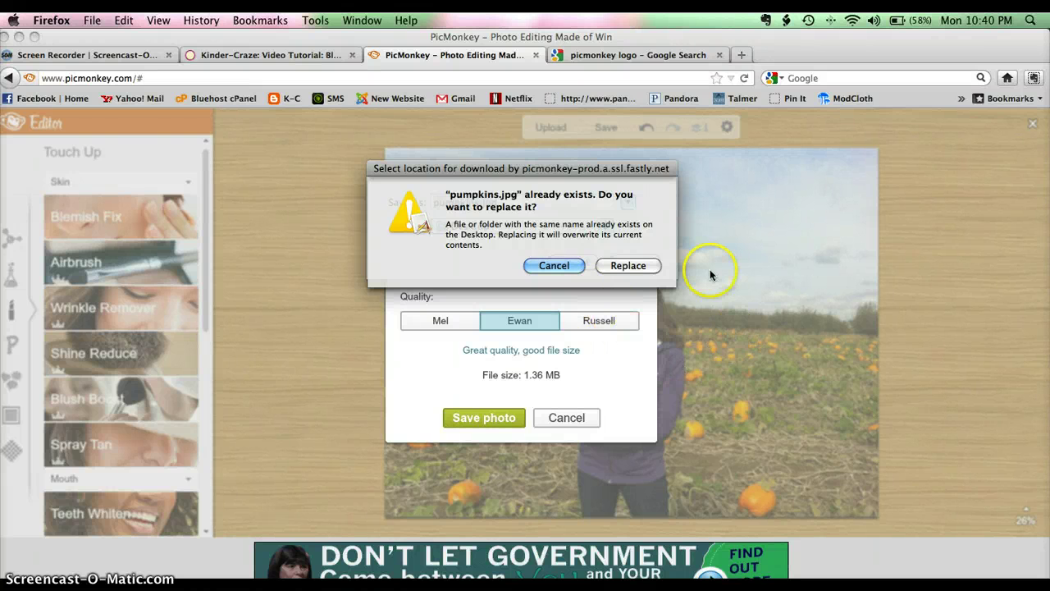
left_click(673, 312)
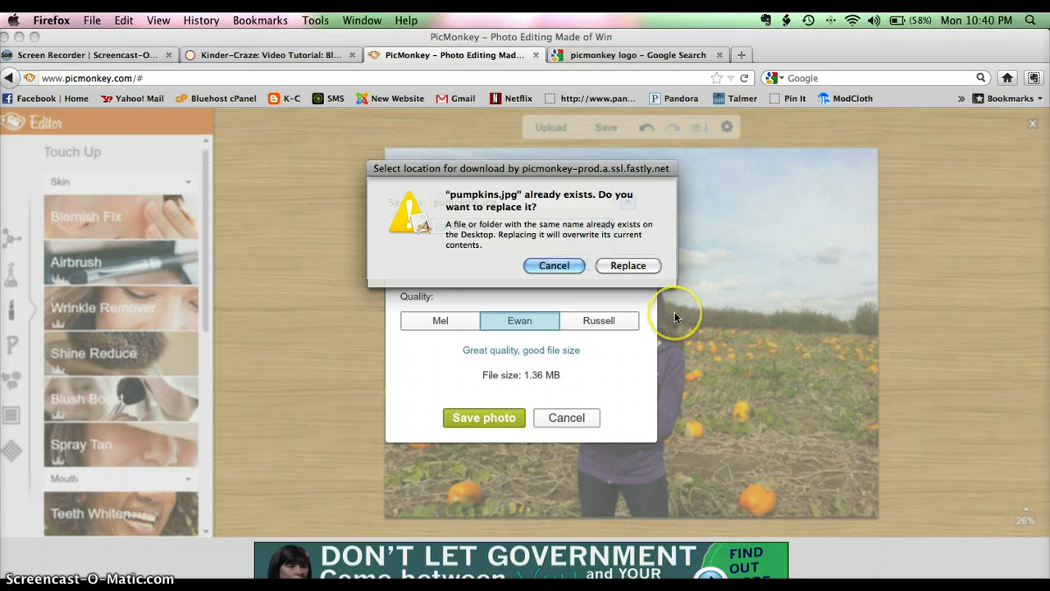
left_click(608, 313)
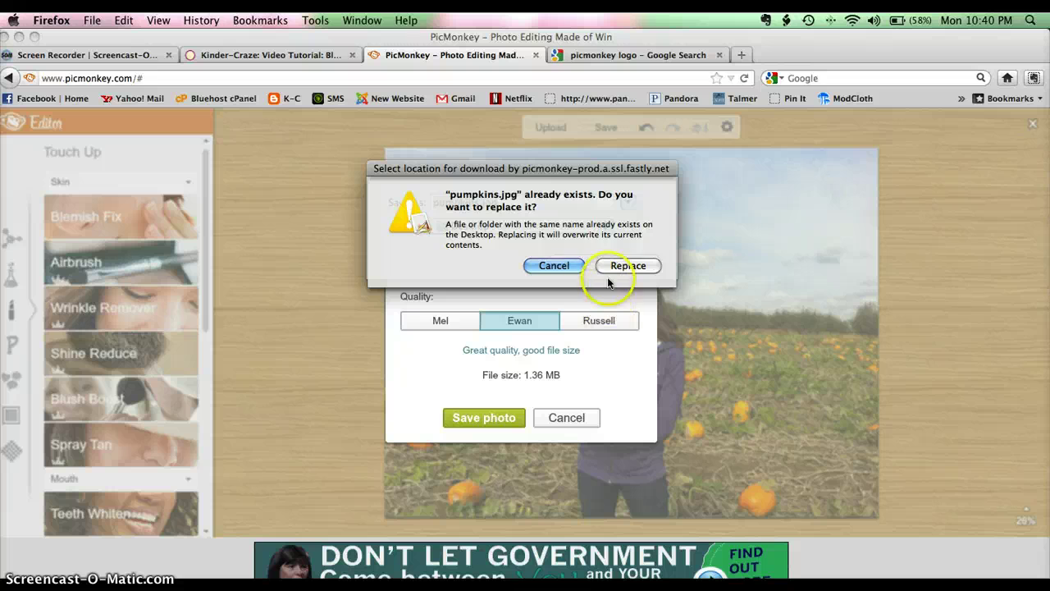
left_click(555, 265)
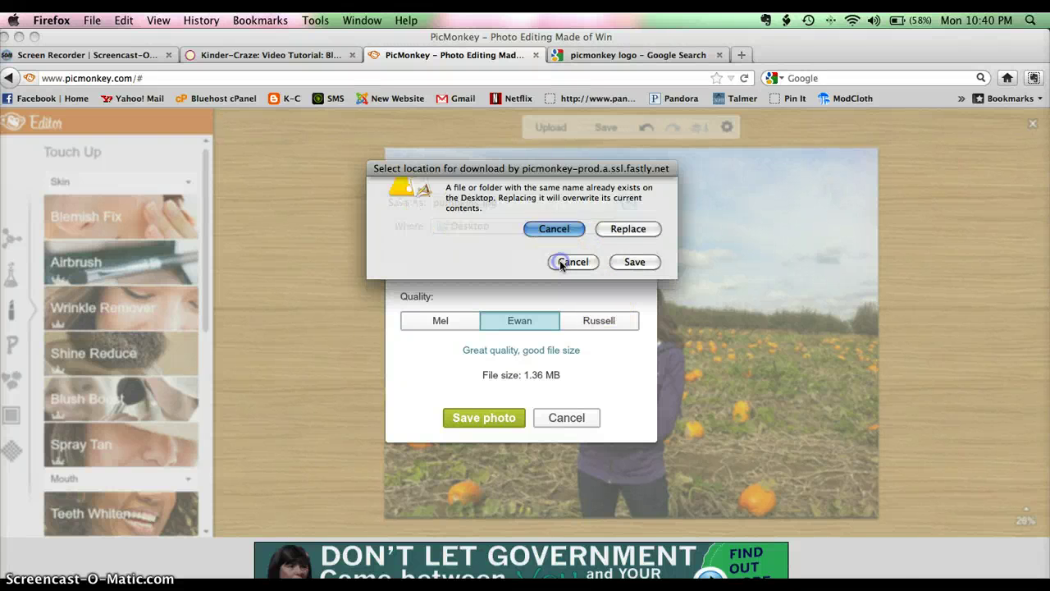
left_click(572, 262)
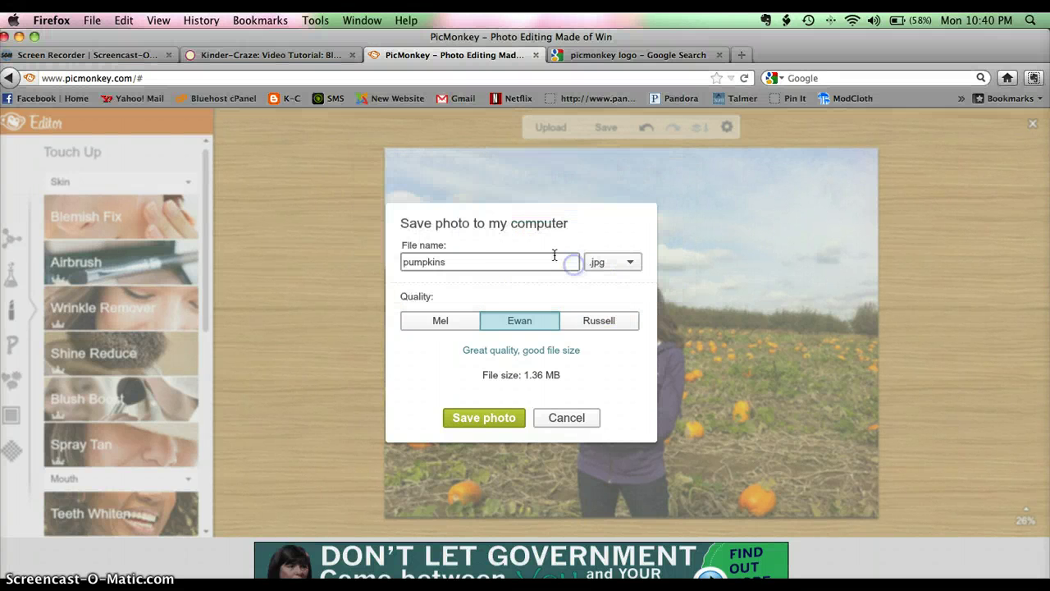
Step: Rename the photo as "pumpkins edit" and save it as a .jpg to the Desktop
left_click(504, 265)
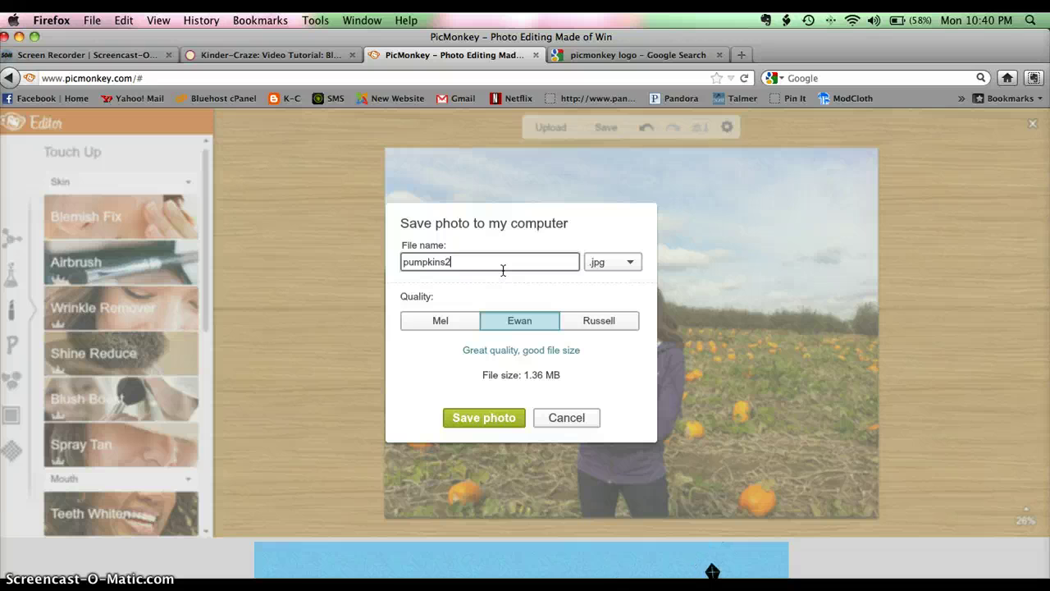
key("BackSpace")
type("edit")
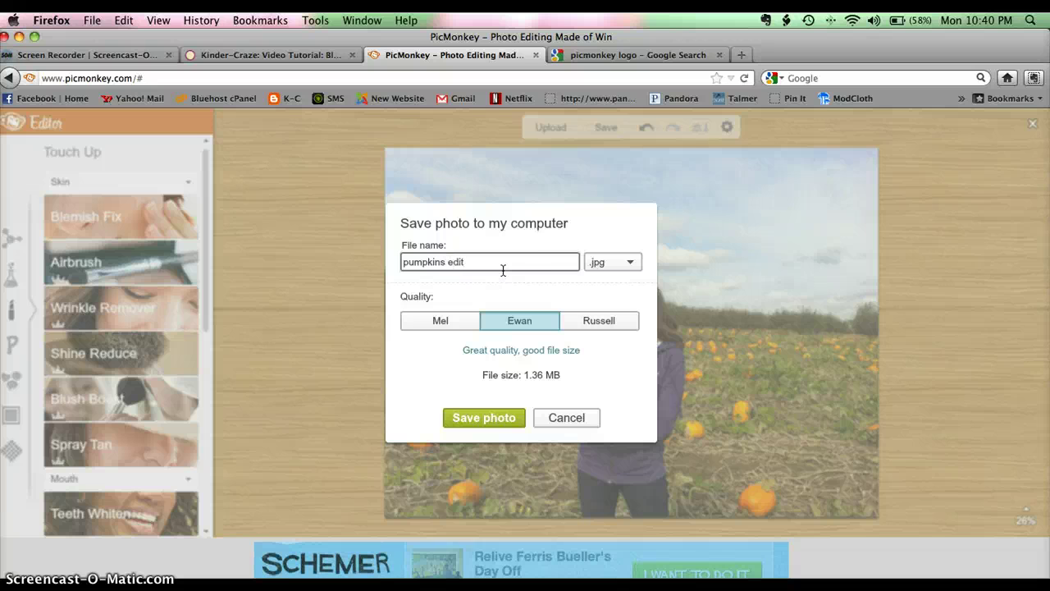
left_click(503, 269)
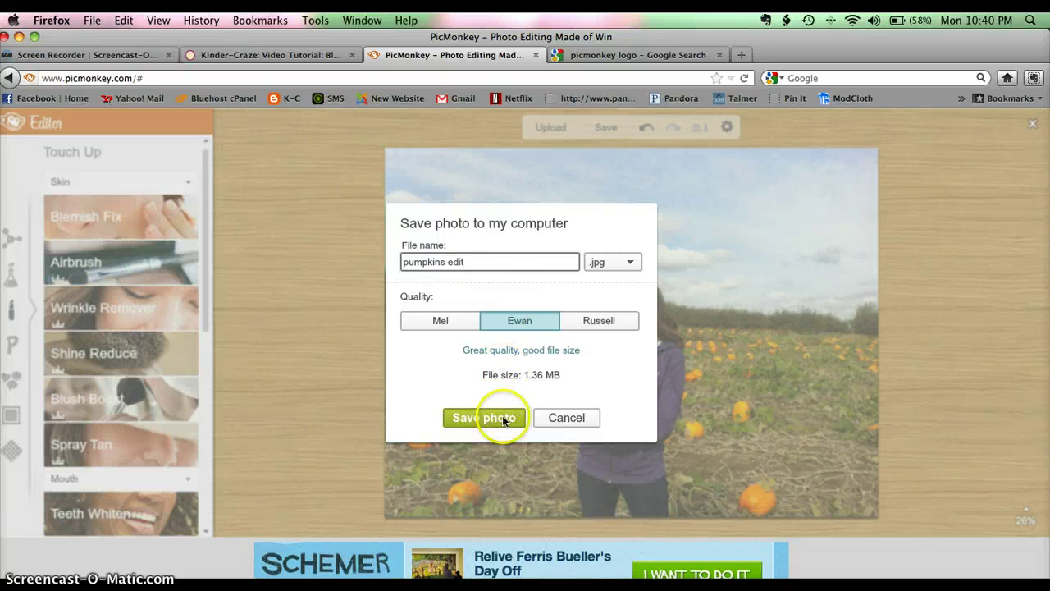
left_click(484, 418)
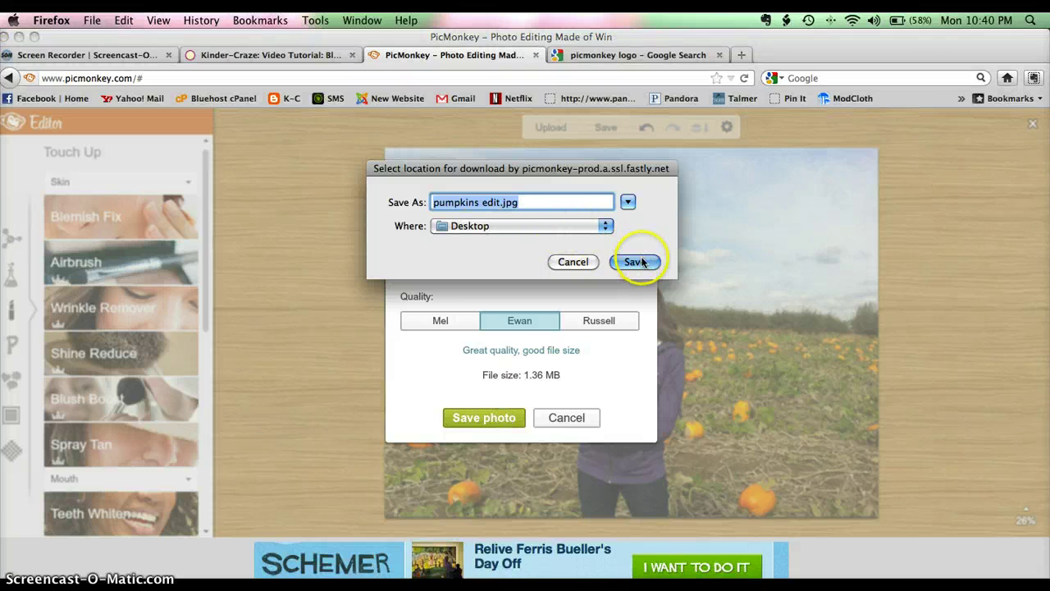
left_click(643, 261)
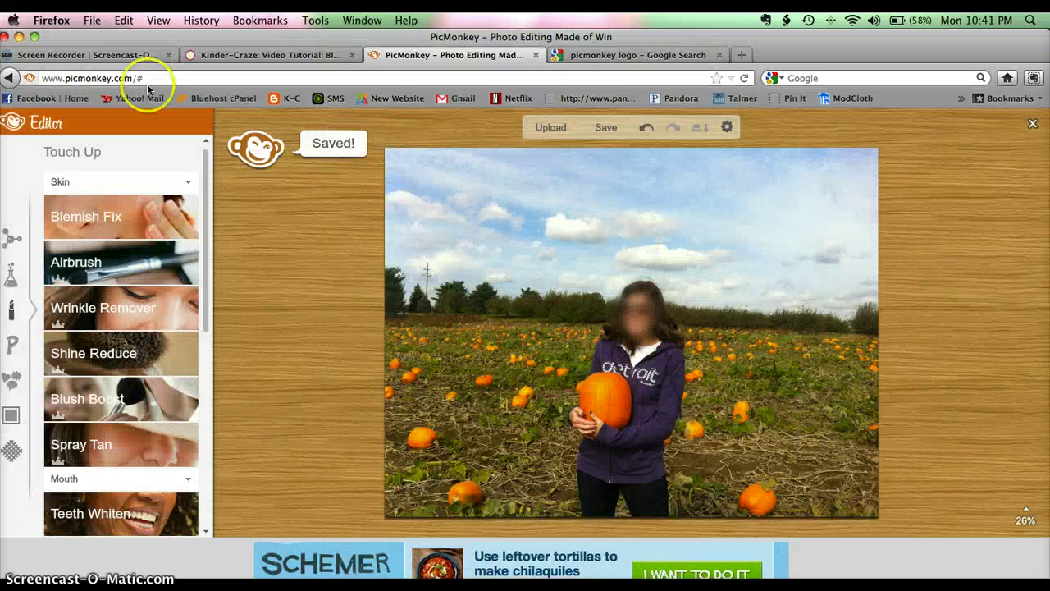
Step: Minimize the browser and open pumpkins.jpg and pumpkins edit.jpg from the Desktop to compare the original with the blurred version
left_click(19, 36)
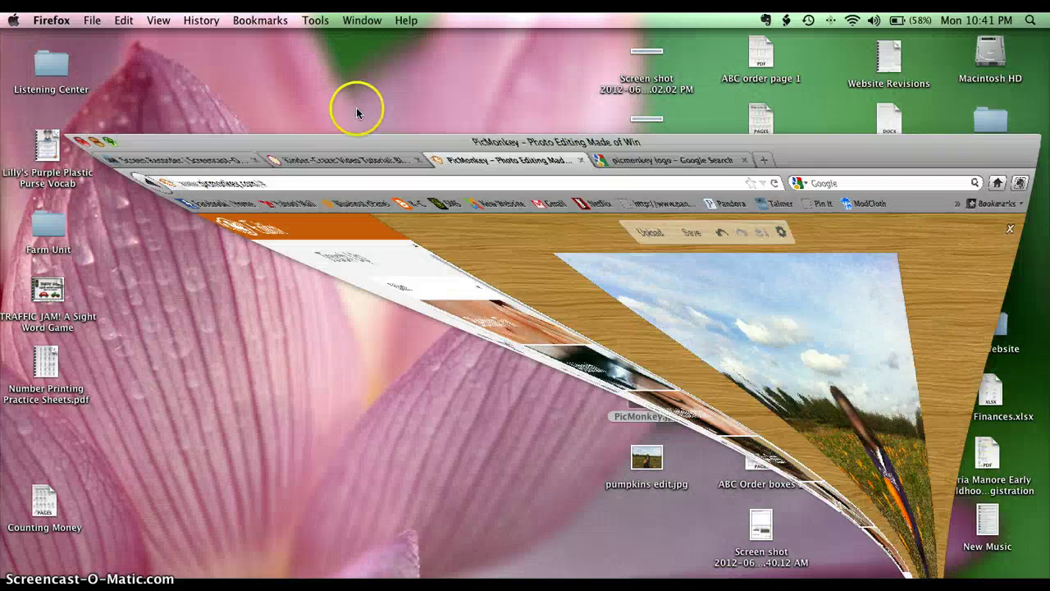
left_click_drag(640, 468, 642, 326)
double_click(643, 326)
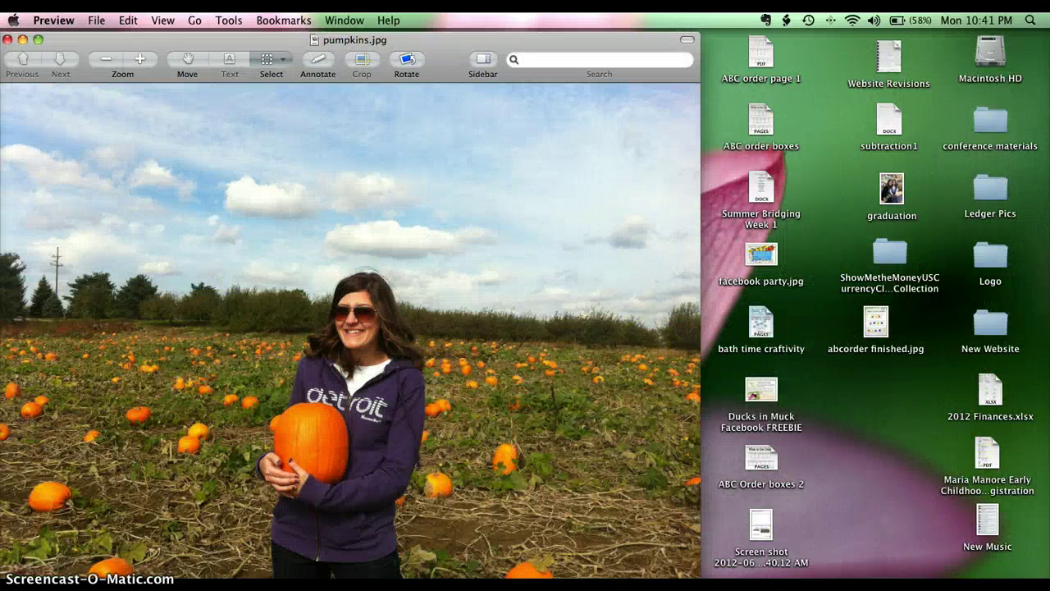
left_click(349, 41)
left_click_drag(331, 41, 219, 44)
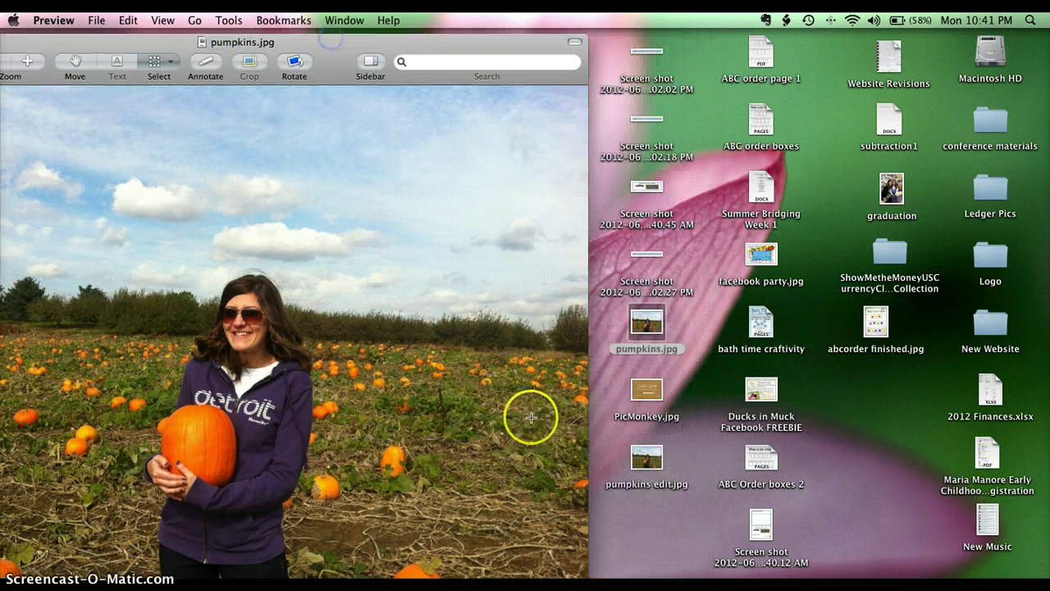
left_click(657, 459)
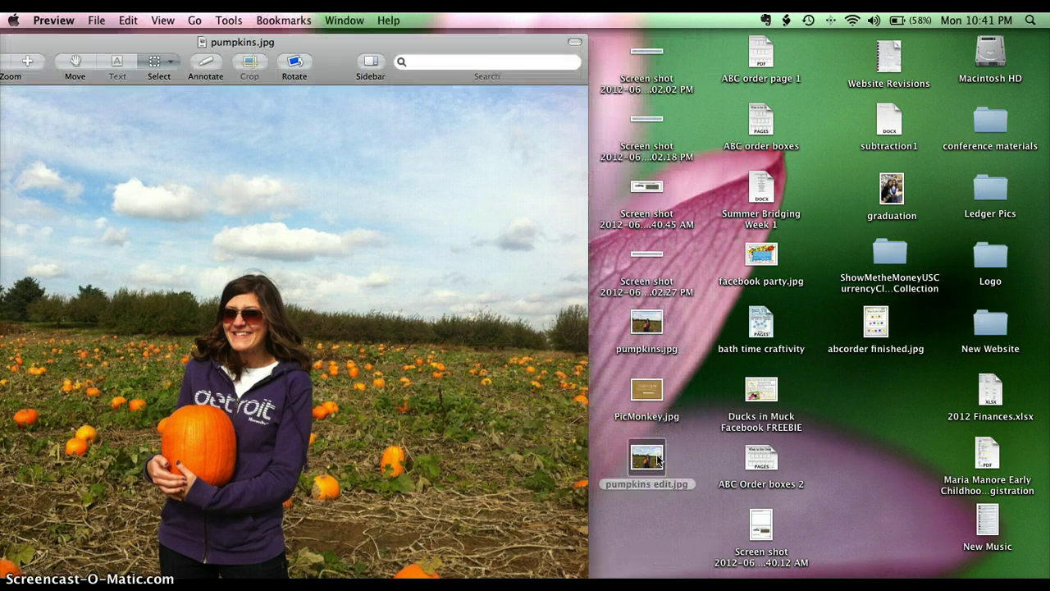
double_click(657, 459)
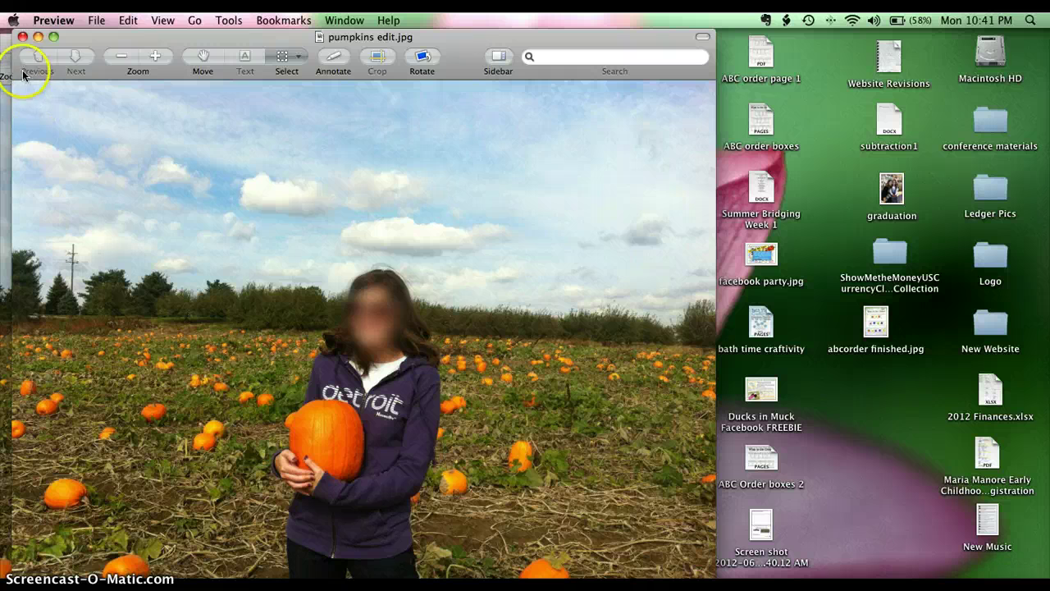
Step: Close both photo previews and switch back to the PicMonkey editor in Firefox
left_click(22, 36)
left_click_drag(93, 45, 184, 46)
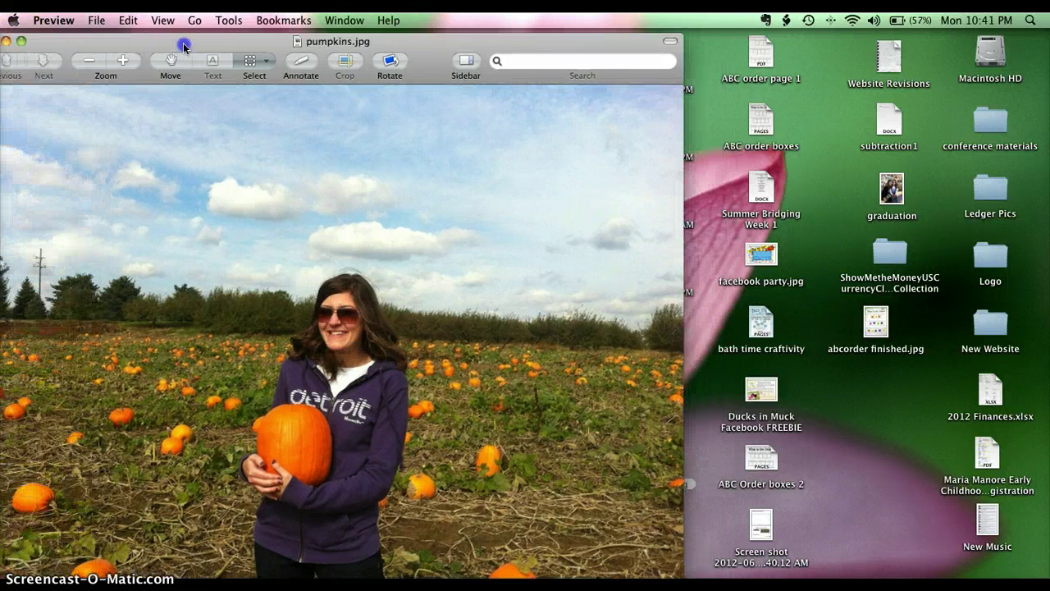
left_click(58, 42)
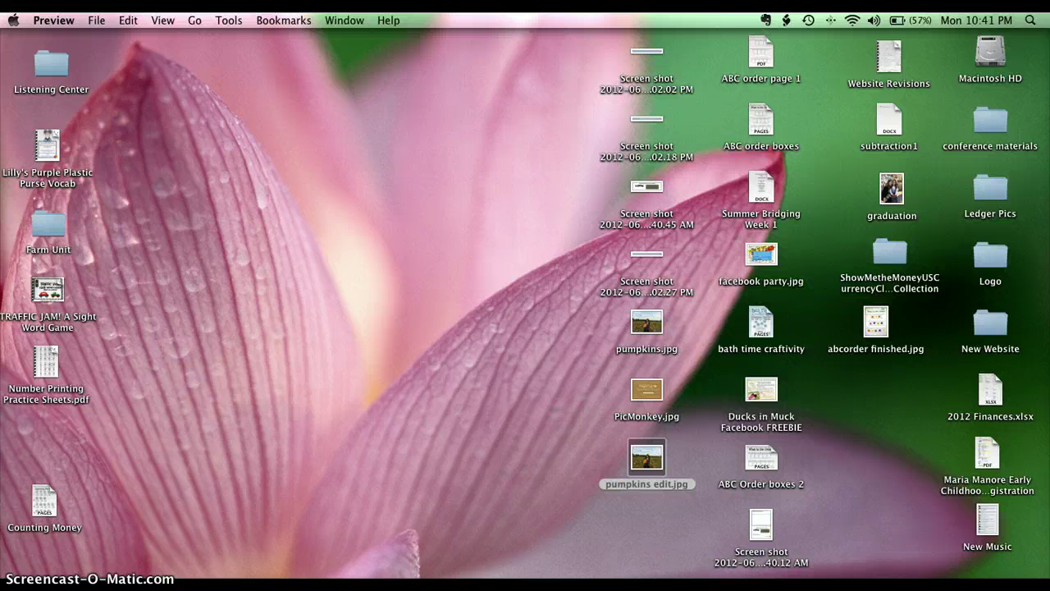
key("super+Tab")
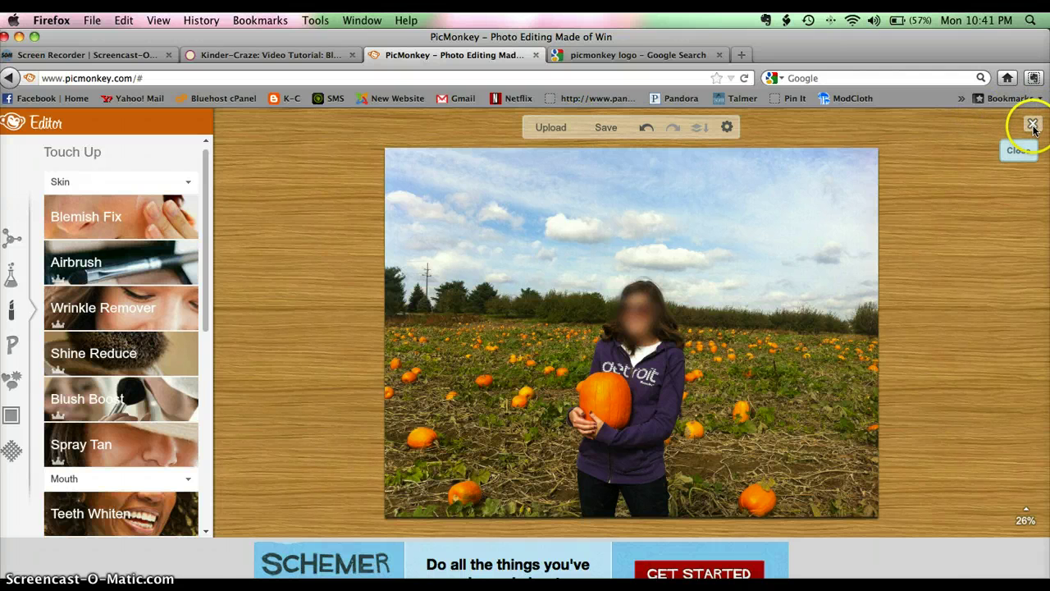
left_click(548, 128)
scroll(445, 270, "down", 3)
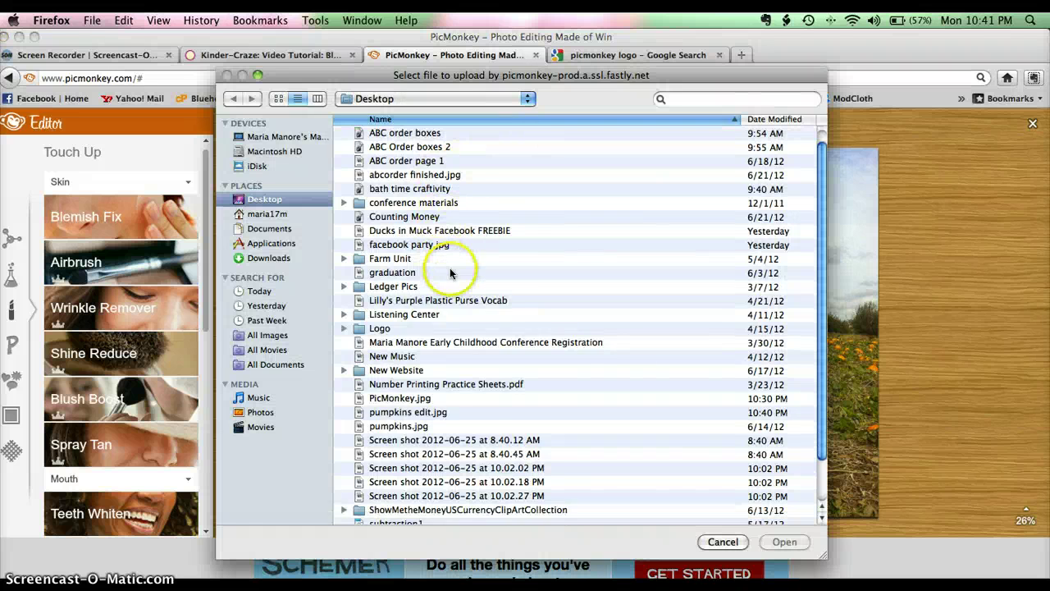
scroll(434, 274, "up", 3)
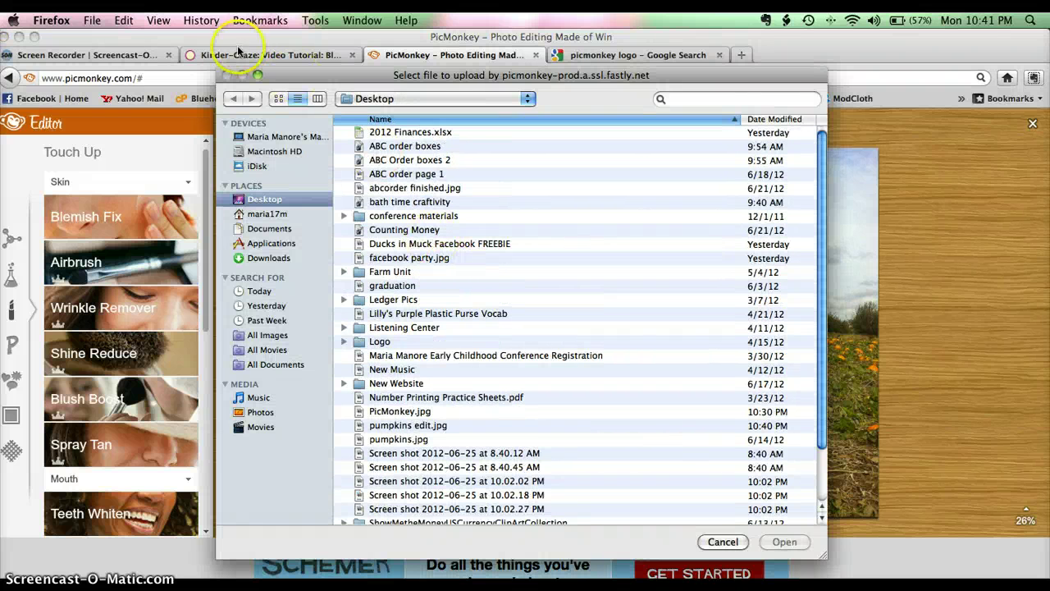
left_click(714, 543)
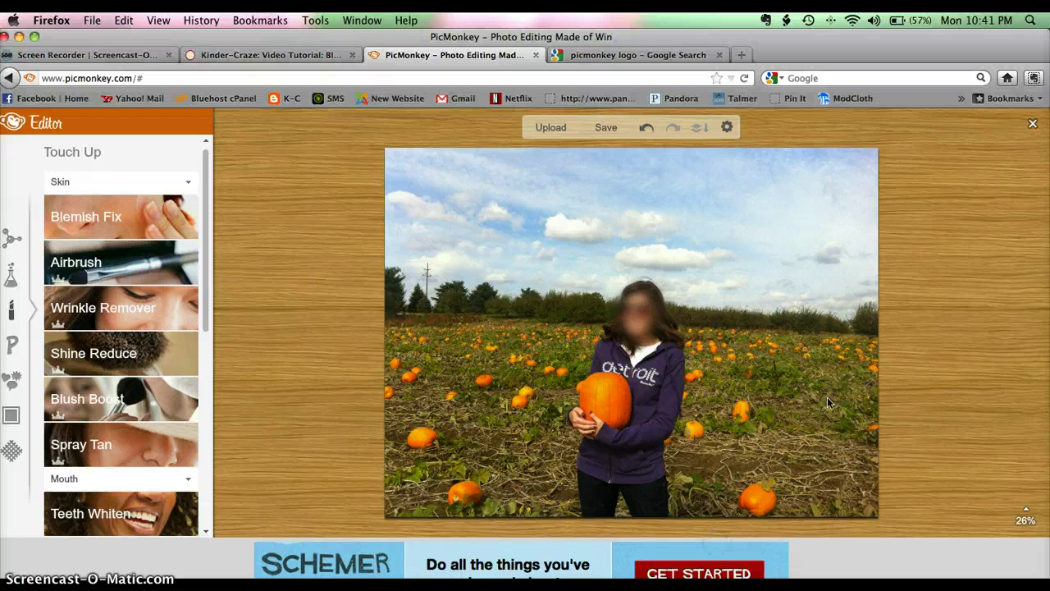
Step: Close the edited photo and return to the PicMonkey home page
left_click(1034, 126)
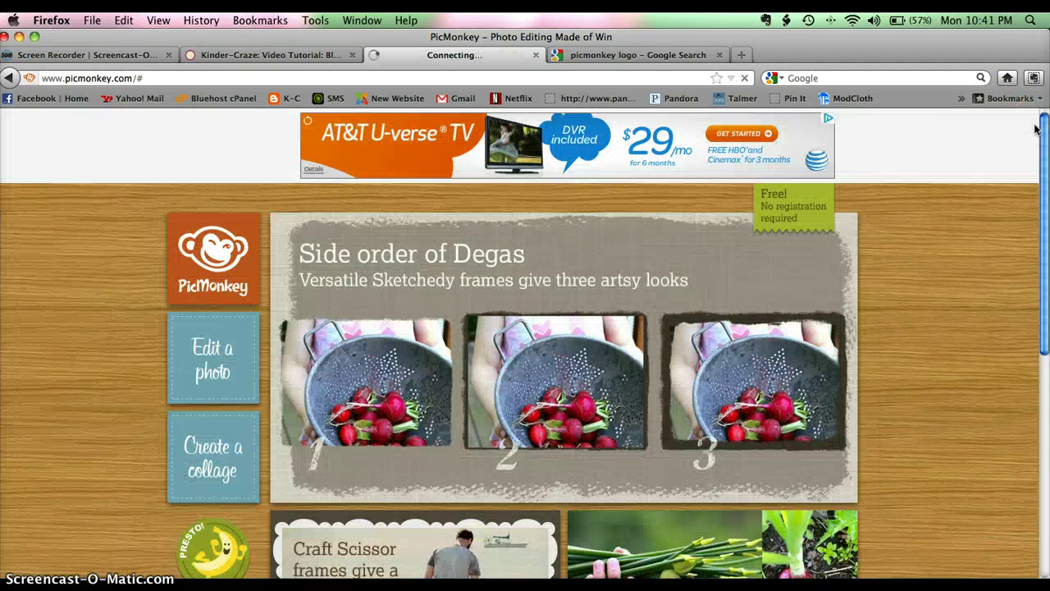